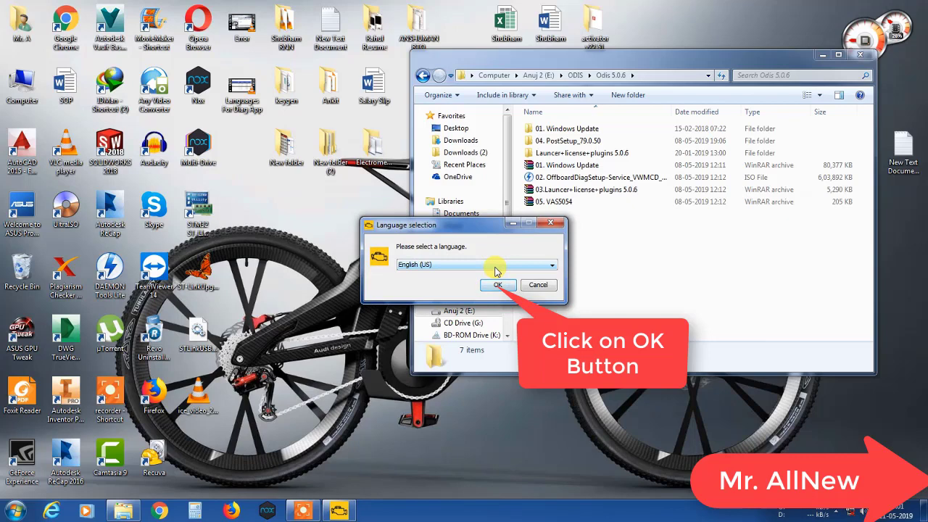
- Start the setup in English (US) and accept the default target directories, including C:\ODIS-DIAG-MODULES for the diagnostic components
{"action": "left_click", "coordinate": [497, 285]}
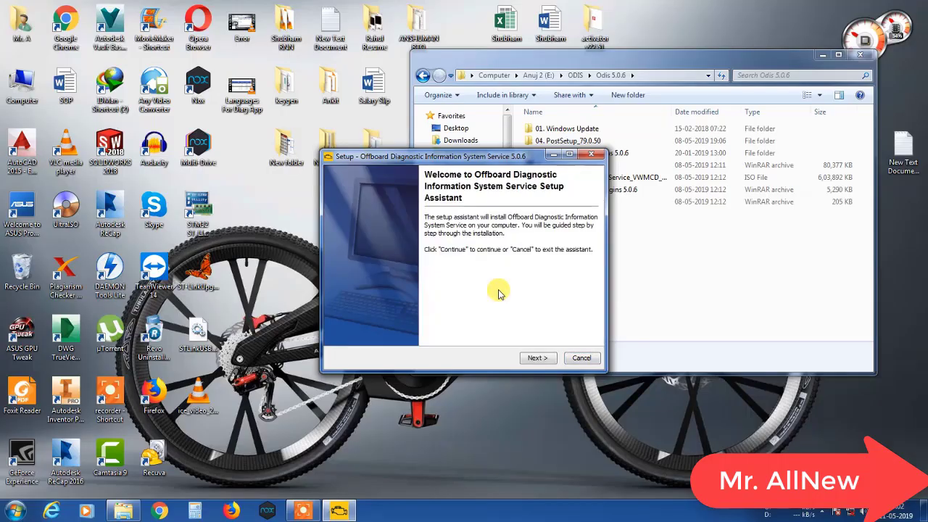
{"action": "left_click", "coordinate": [536, 358]}
{"action": "left_click", "coordinate": [536, 358]}
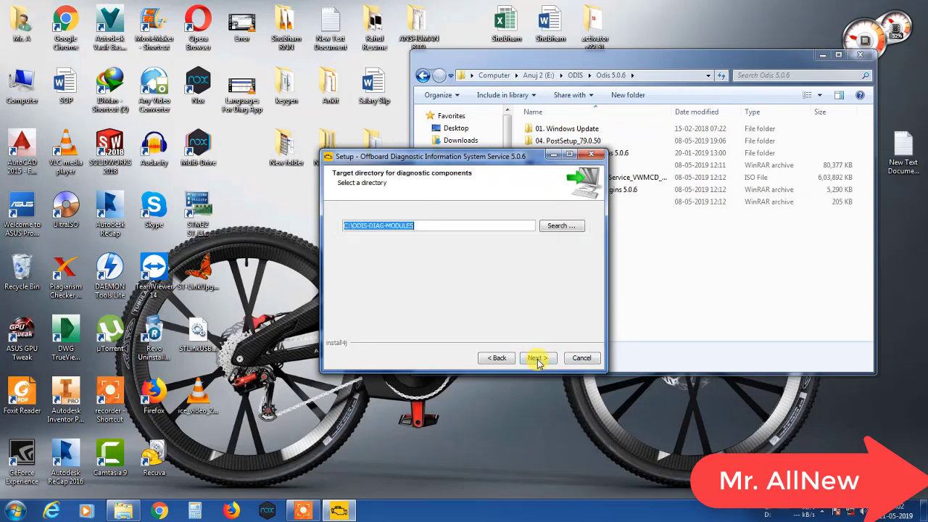
{"action": "left_click", "coordinate": [537, 358]}
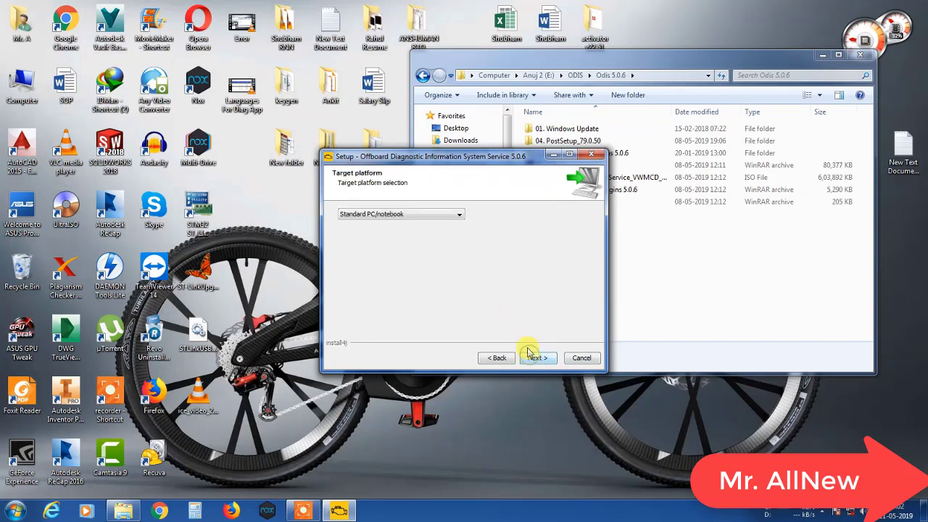
- Keep Standard PC/notebook as the target platform and choose PassThru as the diagnostic interface
{"action": "left_click", "coordinate": [436, 213]}
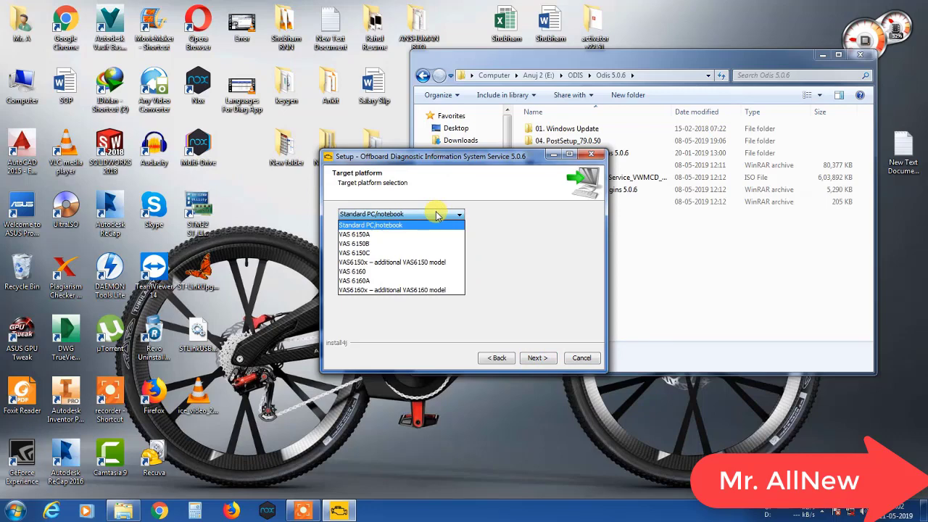
{"action": "left_click", "coordinate": [436, 214]}
{"action": "left_click", "coordinate": [536, 357]}
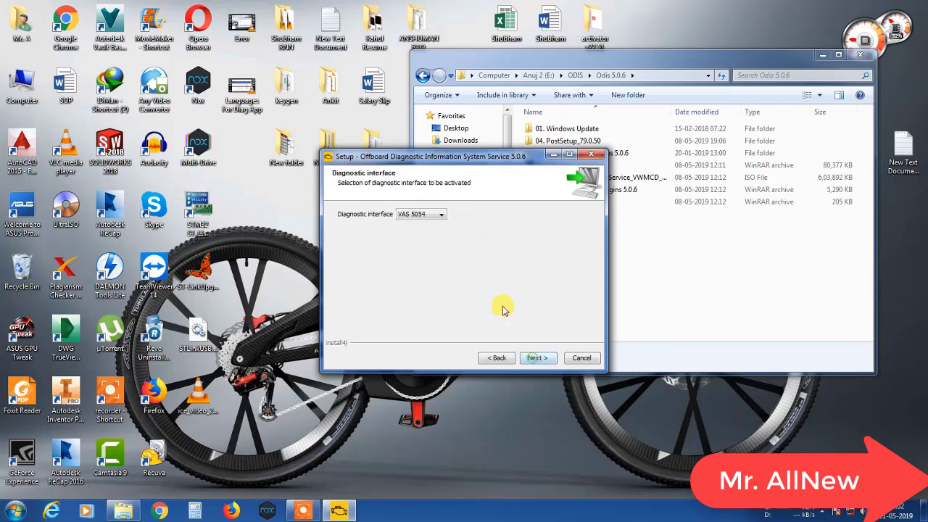
{"action": "left_click", "coordinate": [443, 215]}
{"action": "left_click", "coordinate": [425, 261]}
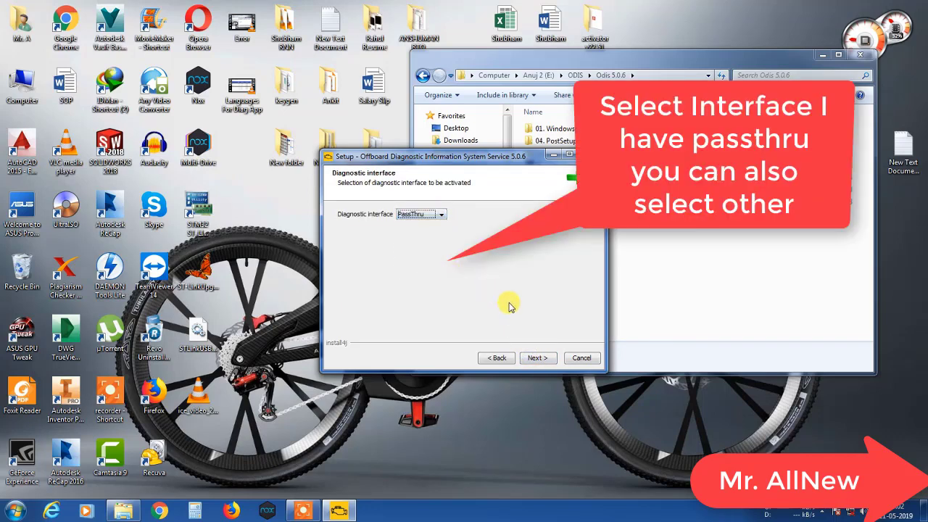
{"action": "left_click", "coordinate": [535, 359]}
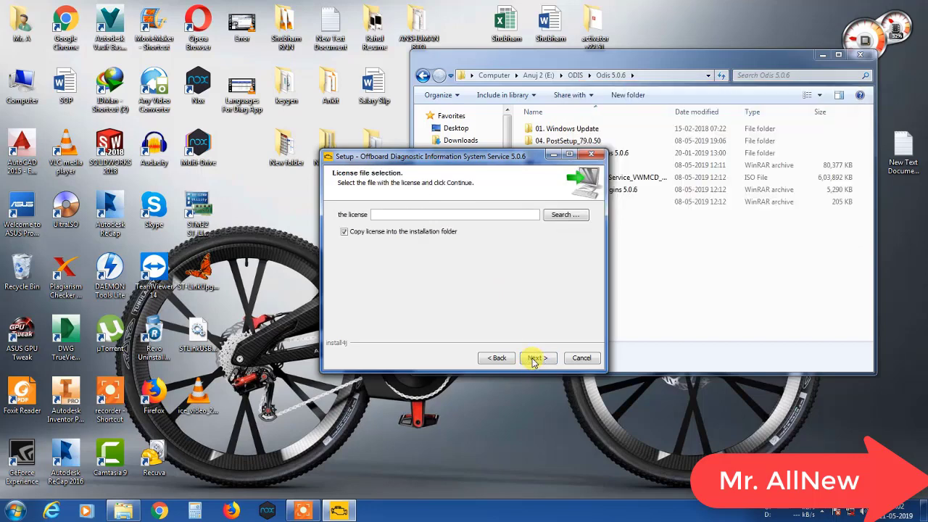
- Browse for the license file and go to the ODIS\Odis 5.0.6 folder on the E: drive
{"action": "left_click", "coordinate": [573, 216]}
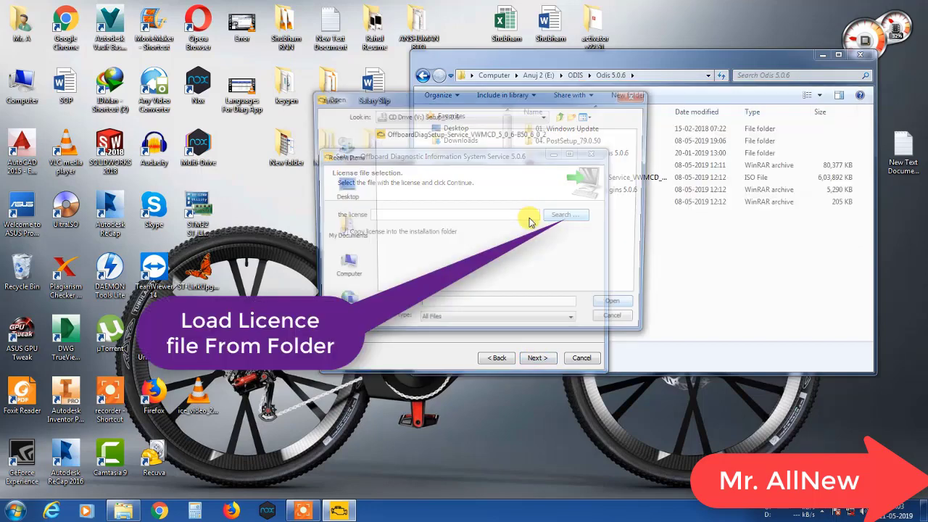
{"action": "left_click", "coordinate": [562, 117]}
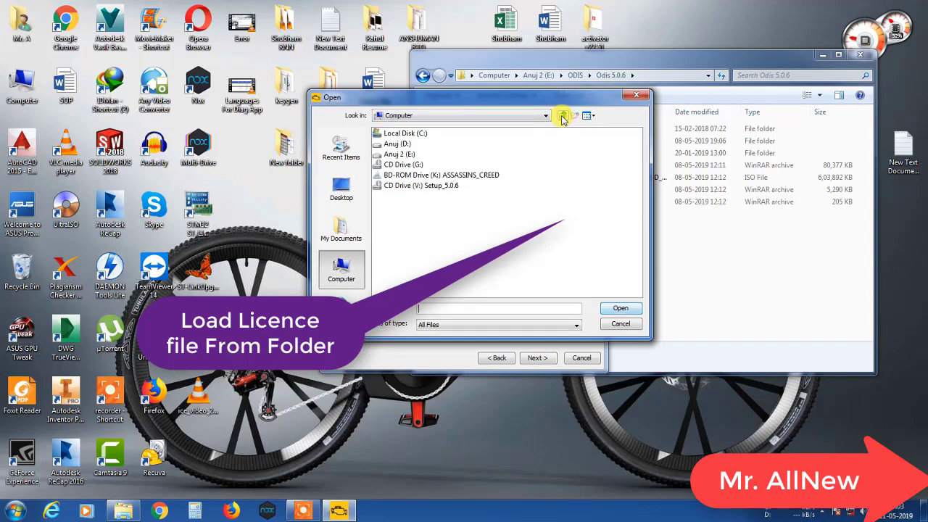
{"action": "left_click", "coordinate": [562, 117]}
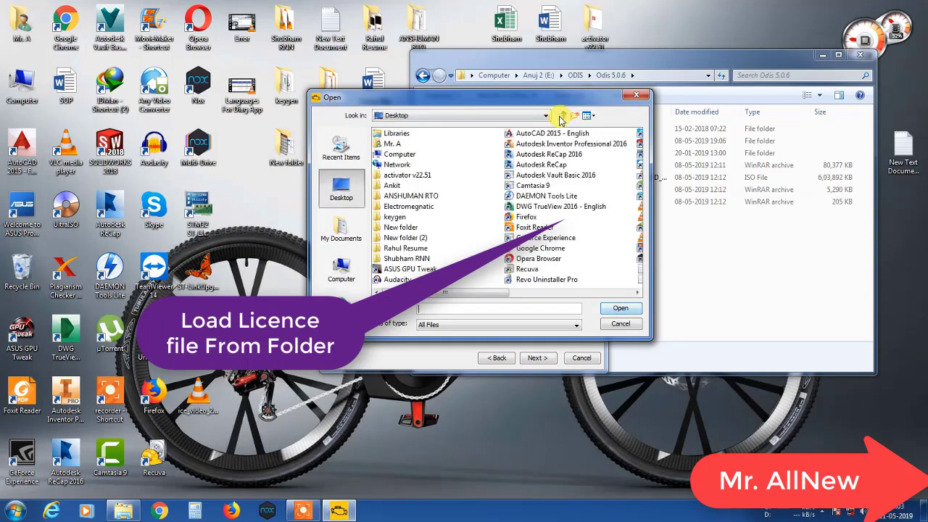
{"action": "double_click", "coordinate": [397, 154]}
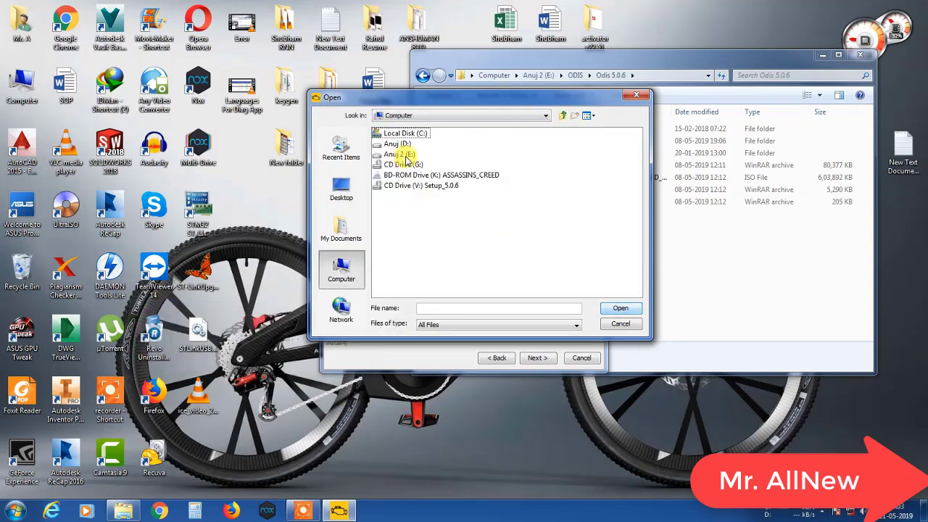
{"action": "double_click", "coordinate": [404, 155]}
{"action": "double_click", "coordinate": [396, 245]}
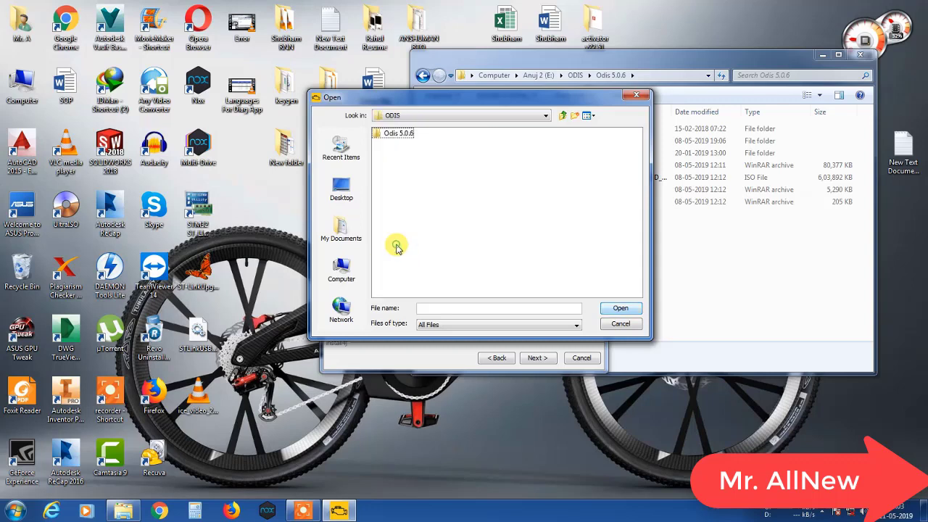
{"action": "double_click", "coordinate": [408, 136]}
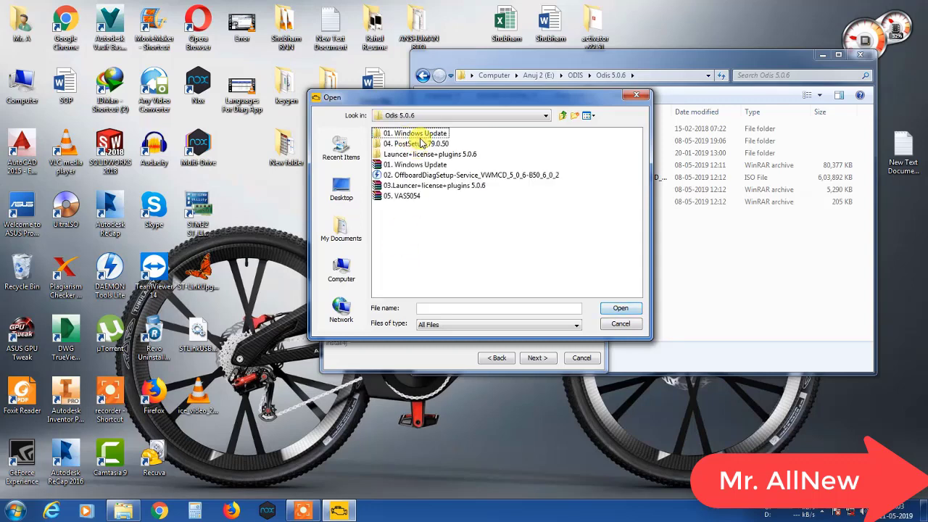
- Load license.dat from the license folder inside Launcer+license+plugins 5.0.6 and start the installation with the default start menu folder
{"action": "left_click", "coordinate": [420, 156]}
{"action": "left_click", "coordinate": [407, 154]}
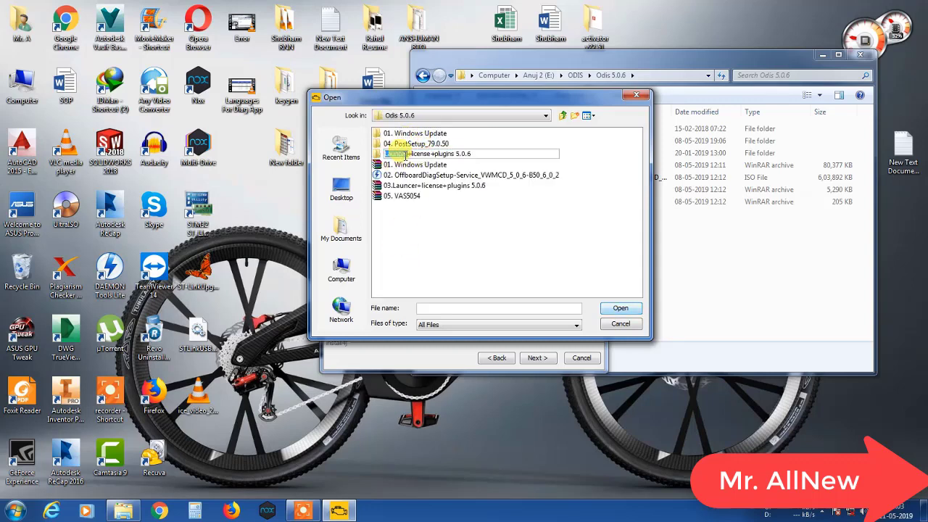
{"action": "double_click", "coordinate": [397, 154]}
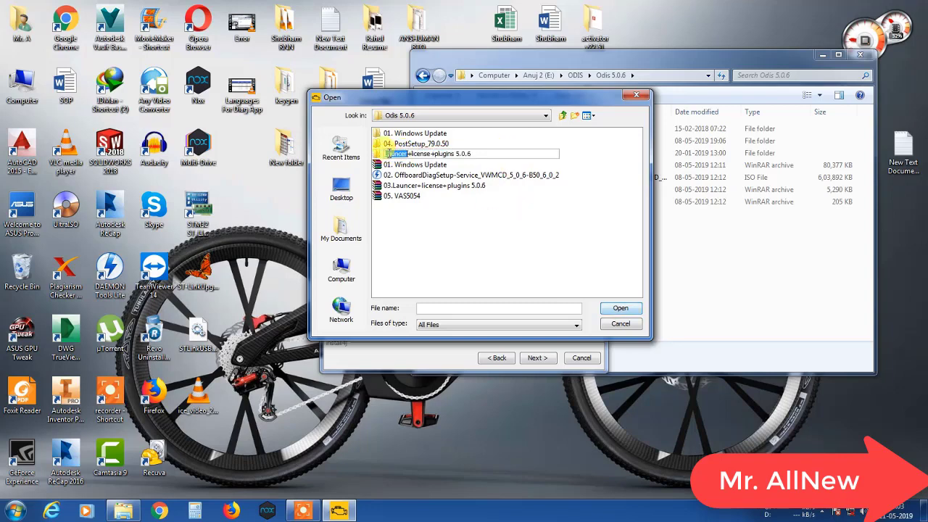
{"action": "left_click", "coordinate": [382, 156]}
{"action": "double_click", "coordinate": [382, 155]}
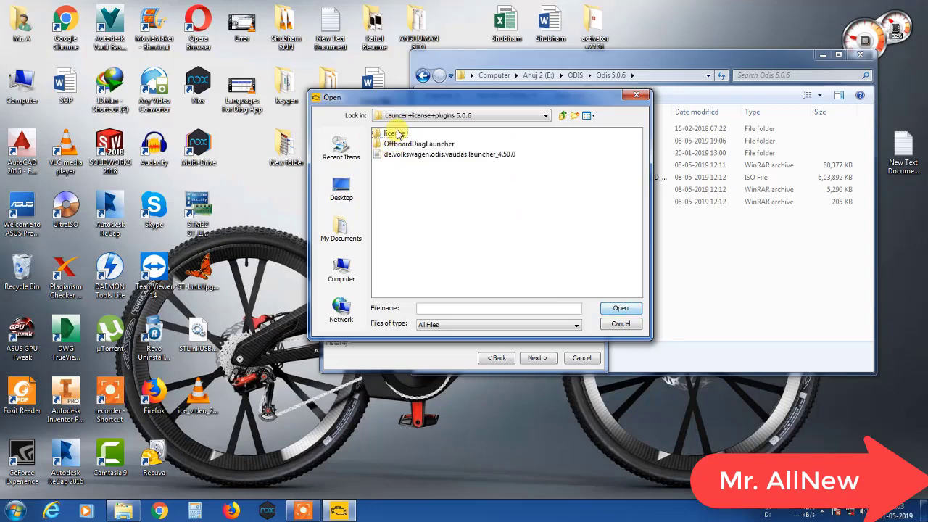
{"action": "double_click", "coordinate": [397, 135]}
{"action": "left_click", "coordinate": [387, 133]}
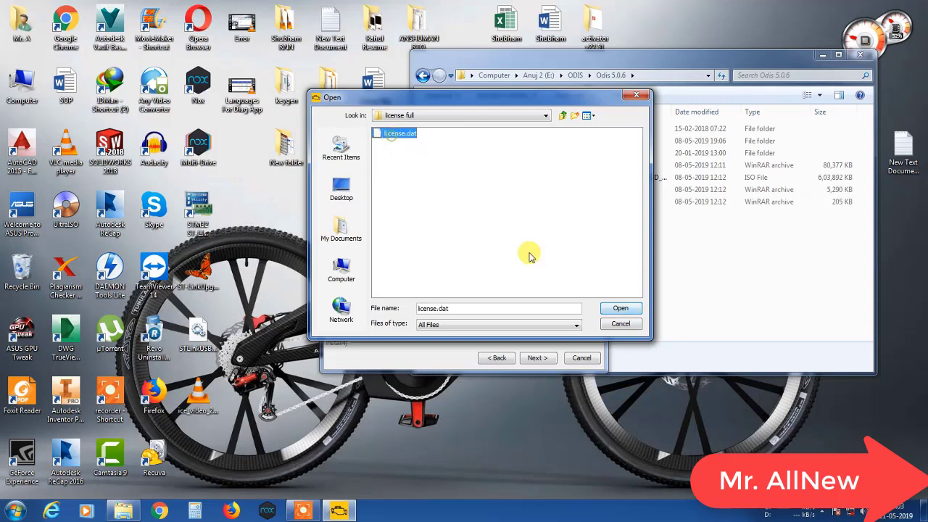
{"action": "left_click", "coordinate": [613, 310]}
{"action": "left_click", "coordinate": [542, 358]}
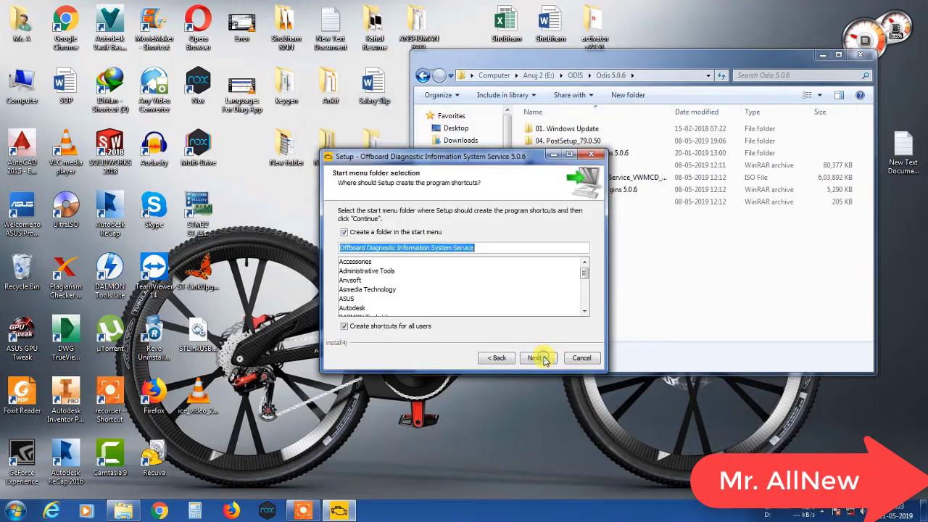
{"action": "left_click", "coordinate": [540, 358]}
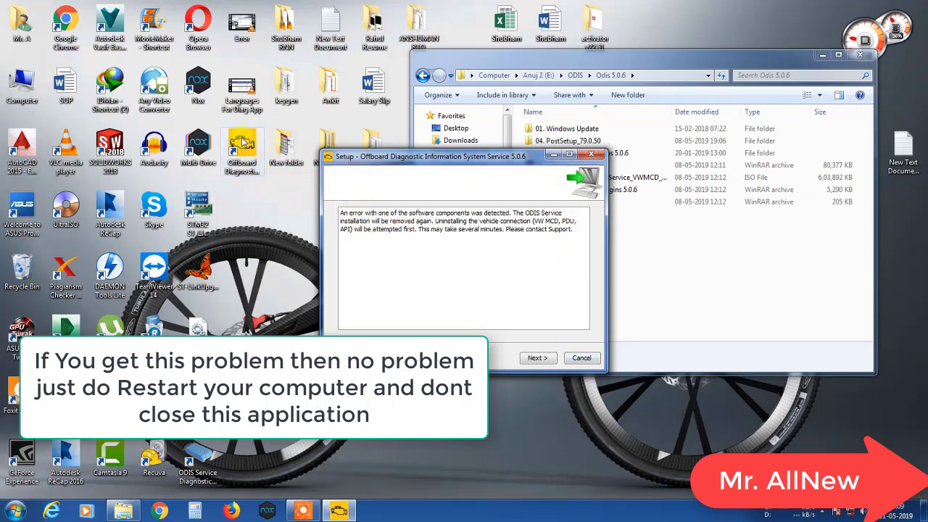
- Place the Offboard Diagnostic Information System and ODIS Service Diagnostic Interface Configuration shortcuts side by side on the desktop and refresh it
{"action": "double_click", "coordinate": [249, 174]}
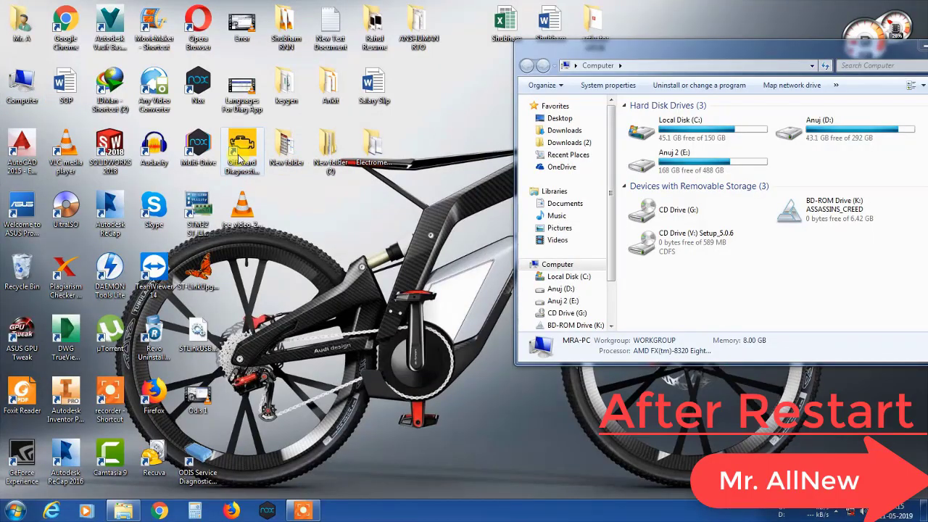
{"action": "left_click_drag", "start_coordinate": [239, 156], "coordinate": [333, 225]}
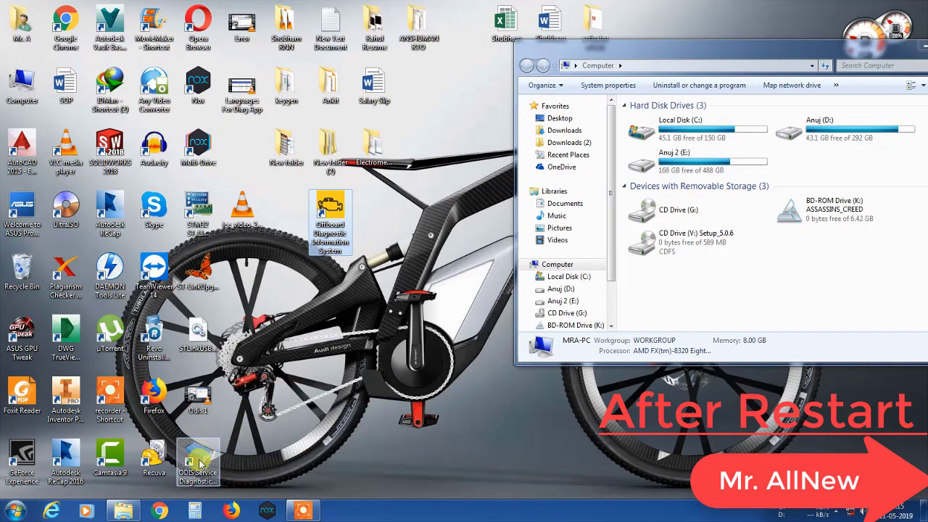
{"action": "left_click_drag", "start_coordinate": [201, 464], "coordinate": [377, 211]}
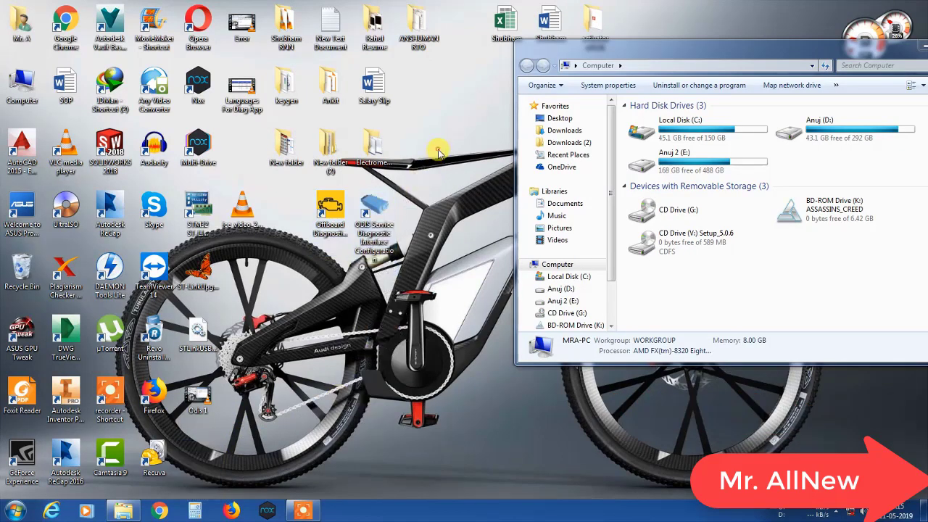
{"action": "right_click", "coordinate": [438, 152]}
{"action": "left_click", "coordinate": [457, 183]}
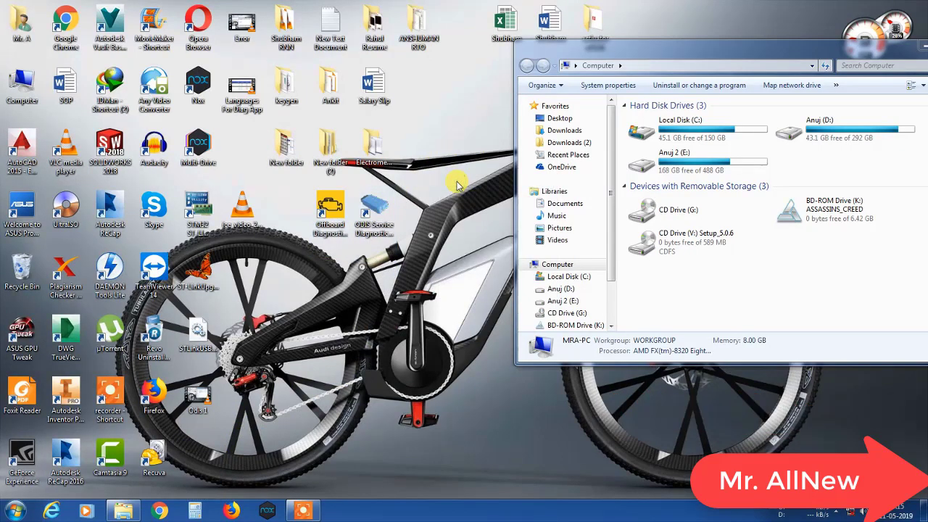
- Open the Launcer+license+plugins 5.0.6 folder under ODIS\Odis 5.0.6 on the E: drive
{"action": "left_click", "coordinate": [679, 173]}
{"action": "double_click", "coordinate": [683, 171]}
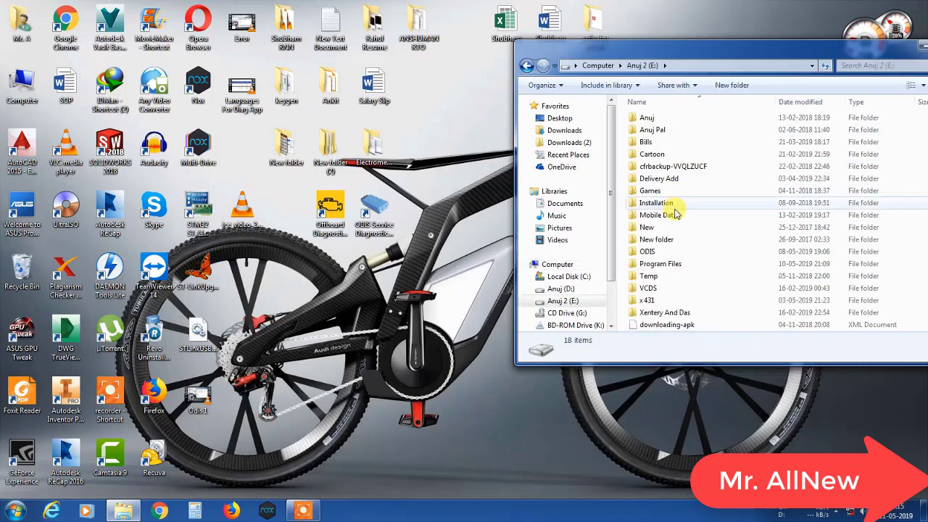
{"action": "right_click", "coordinate": [674, 2]}
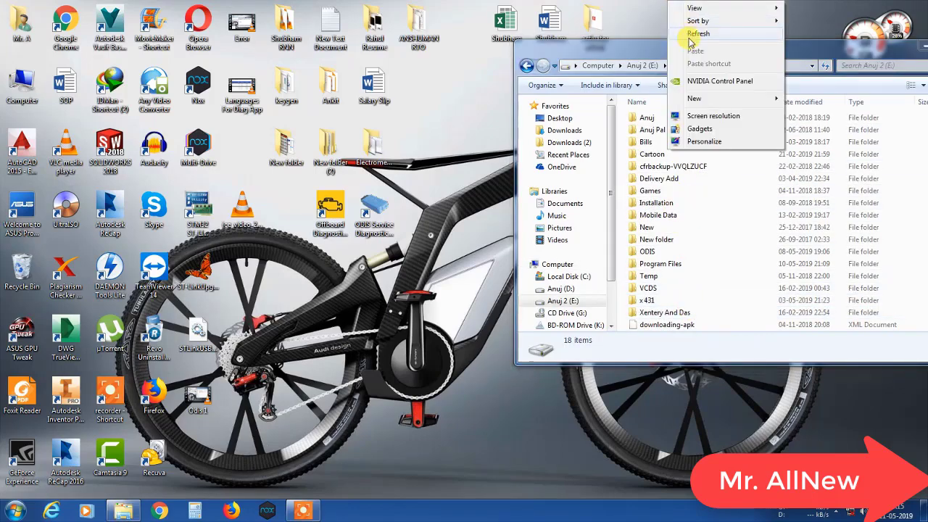
{"action": "left_click", "coordinate": [693, 33]}
{"action": "right_click", "coordinate": [691, 2]}
{"action": "left_click", "coordinate": [710, 34]}
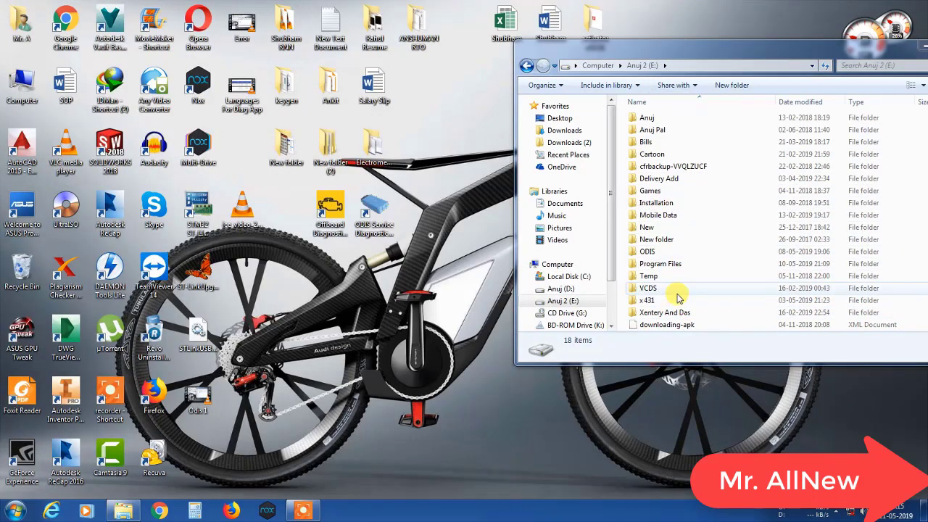
{"action": "double_click", "coordinate": [674, 252]}
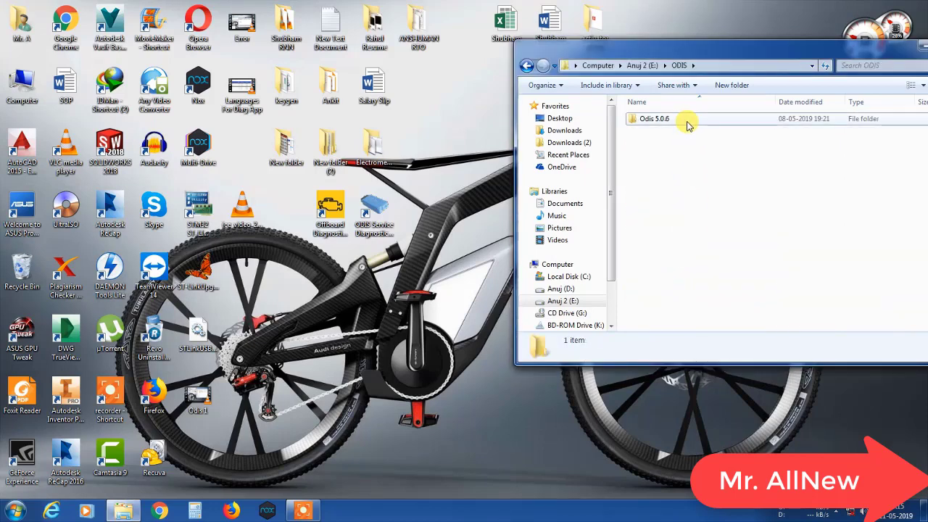
{"action": "double_click", "coordinate": [686, 120]}
{"action": "double_click", "coordinate": [682, 143]}
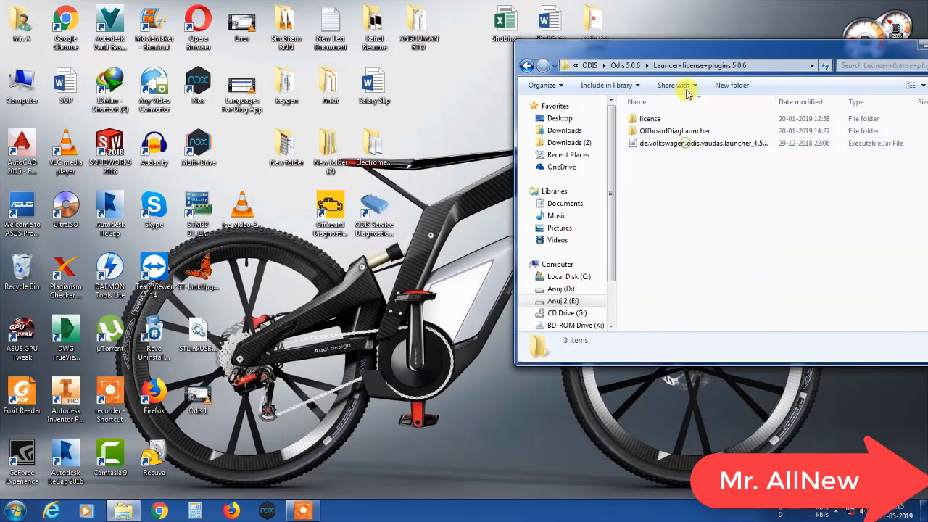
- Copy the OffboardDiagLauncher application from the No activation folder inside OffboardDiagLauncher
{"action": "left_click_drag", "start_coordinate": [692, 52], "coordinate": [718, 60]}
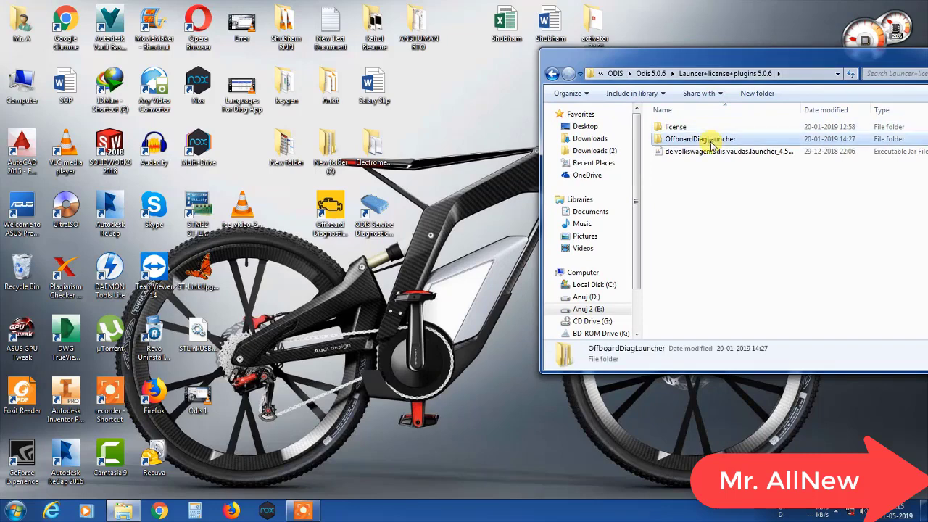
{"action": "double_click", "coordinate": [702, 139]}
{"action": "double_click", "coordinate": [688, 139]}
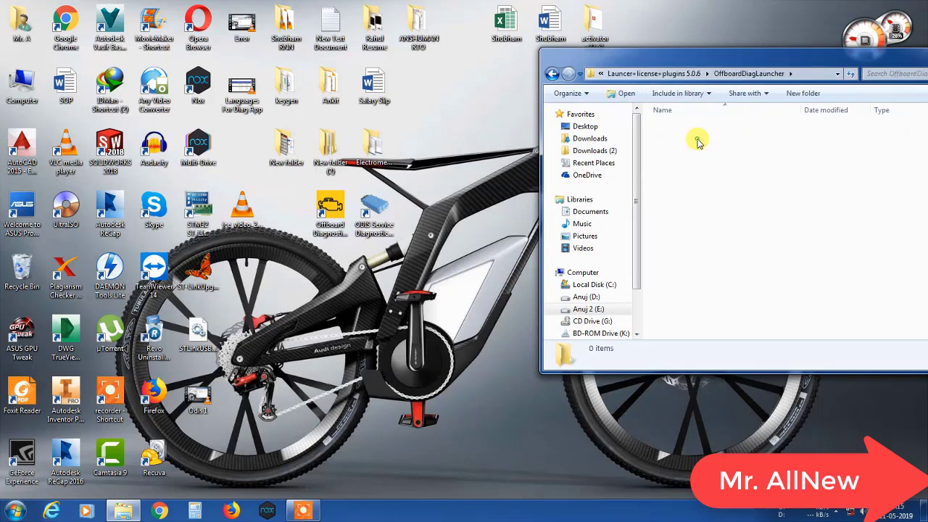
{"action": "left_click", "coordinate": [684, 128]}
{"action": "right_click", "coordinate": [683, 129]}
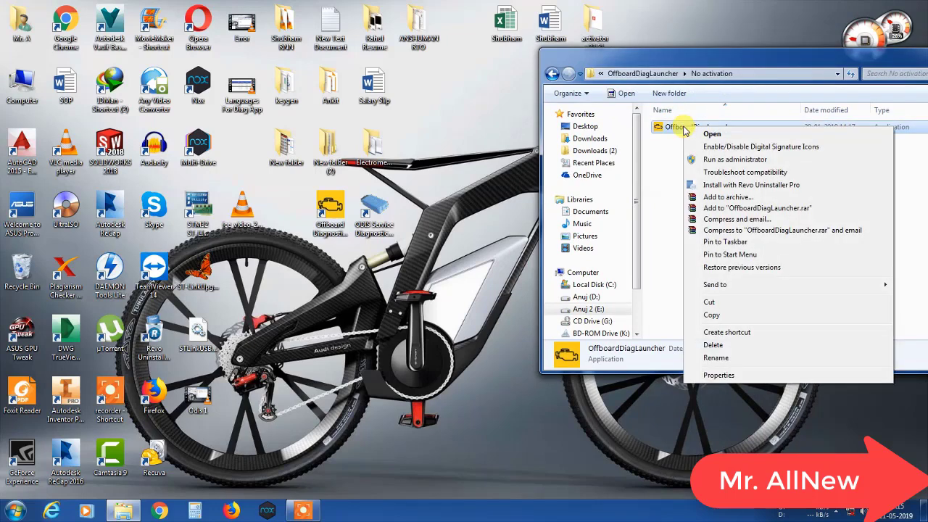
{"action": "left_click", "coordinate": [722, 315]}
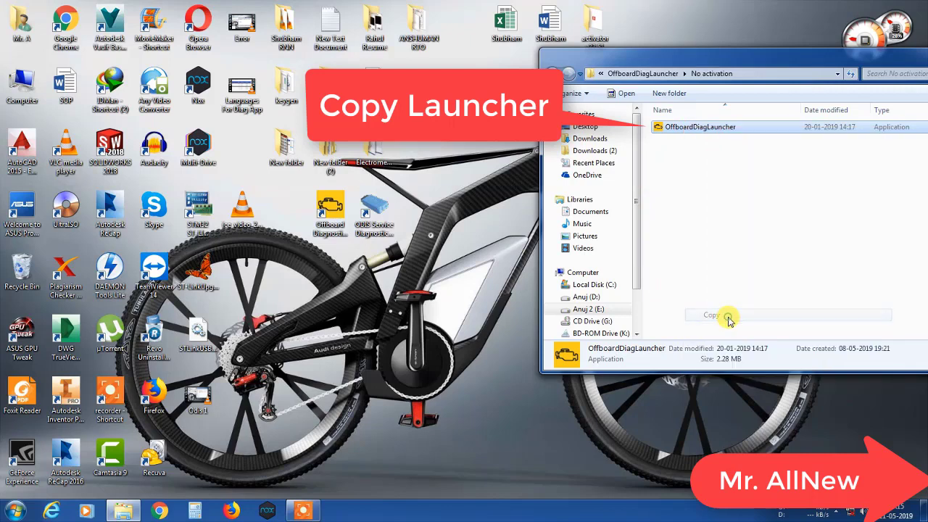
- Paste the copied OffboardDiagLauncher into the Offboard Diagnostic Information System shortcut's file location, replacing the existing file
{"action": "left_click", "coordinate": [334, 224]}
{"action": "right_click", "coordinate": [335, 209]}
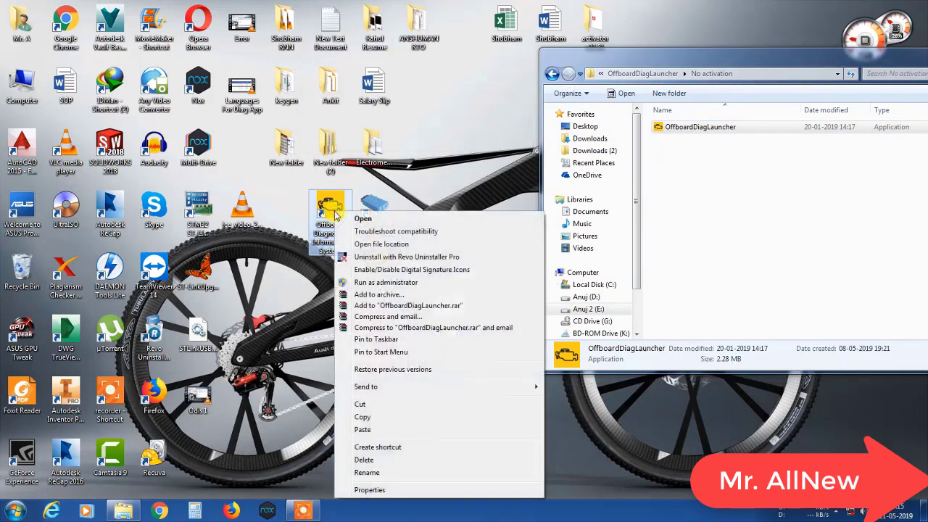
{"action": "left_click", "coordinate": [390, 250]}
{"action": "right_click", "coordinate": [106, 193]}
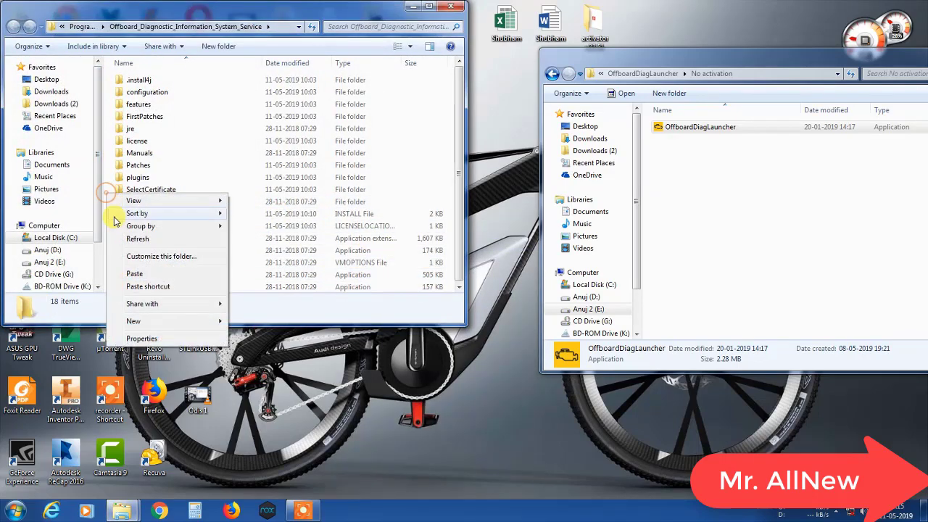
{"action": "left_click", "coordinate": [131, 273]}
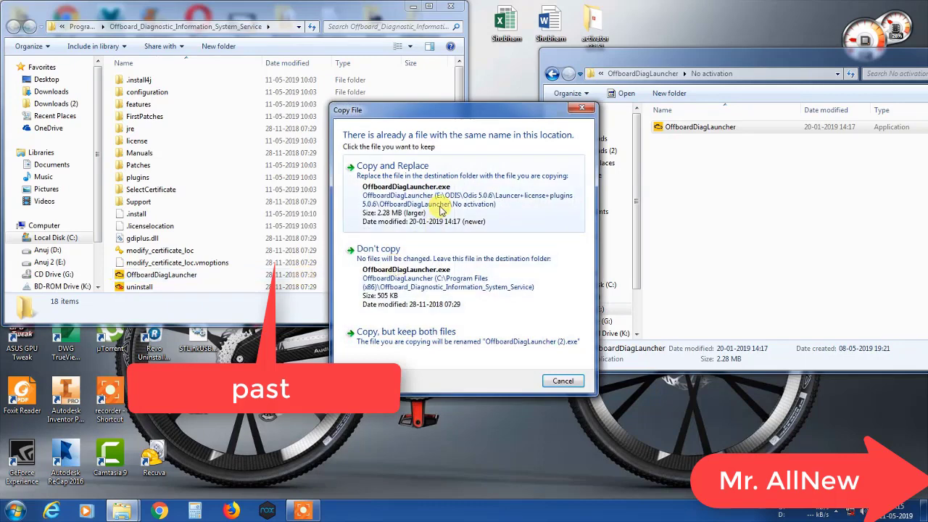
{"action": "left_click", "coordinate": [439, 209]}
- Return to the Launcer+license+plugins 5.0.6 folder and copy the de.volkswagen.odis.vaudas.launcher_4.50.0 jar file
{"action": "left_click", "coordinate": [553, 75]}
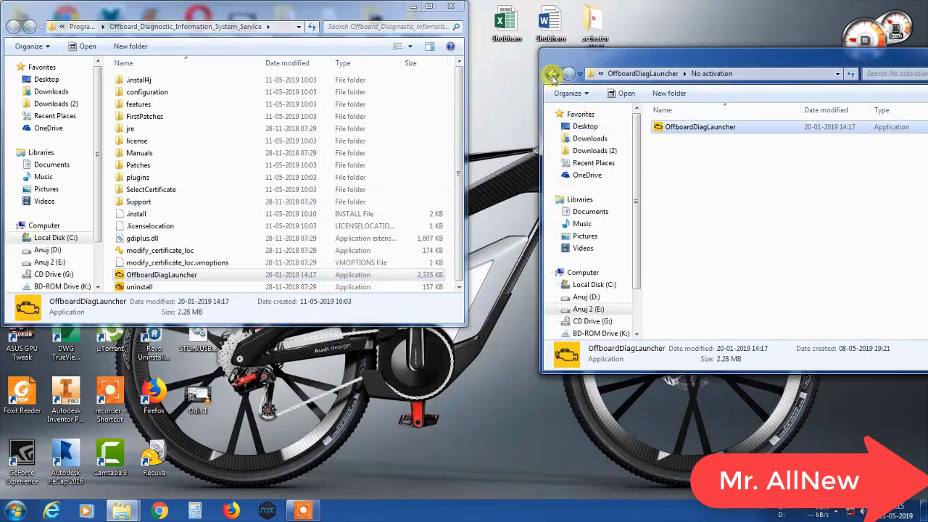
{"action": "left_click", "coordinate": [554, 74]}
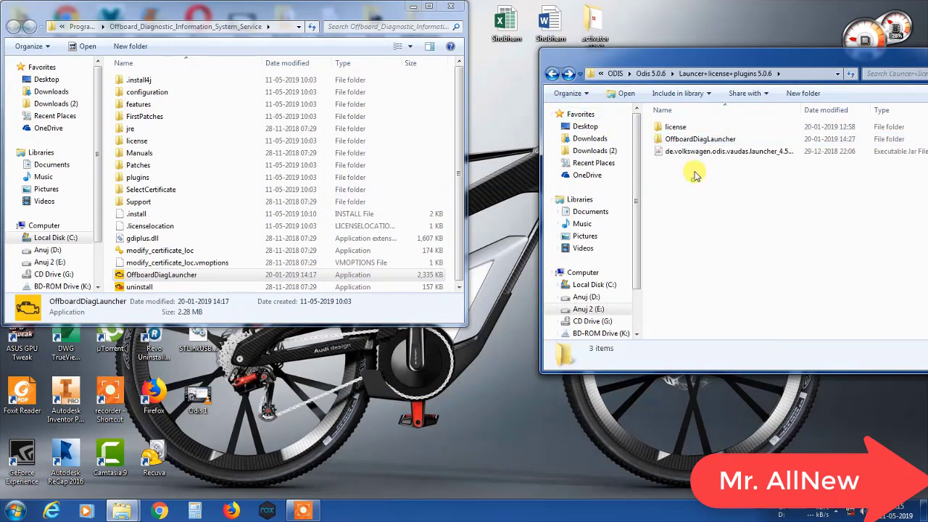
{"action": "left_click", "coordinate": [695, 154]}
{"action": "right_click", "coordinate": [692, 157]}
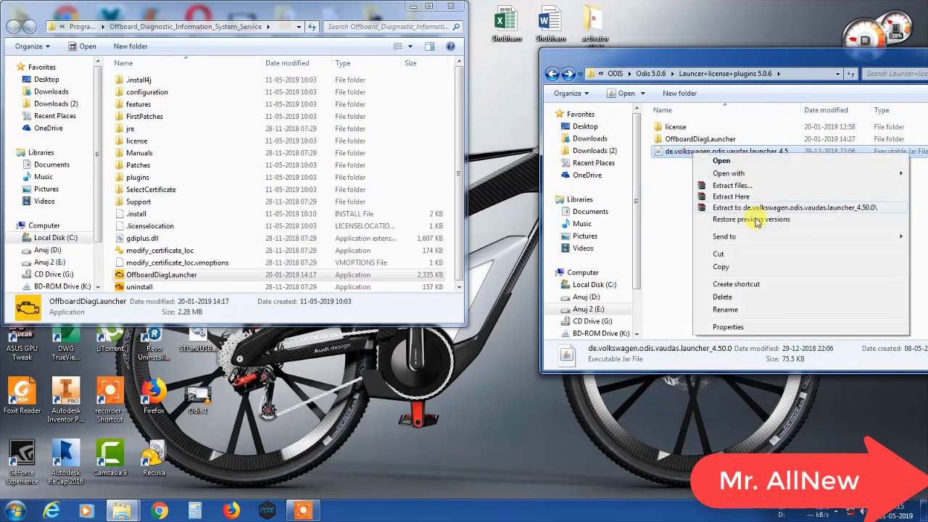
{"action": "left_click", "coordinate": [737, 267]}
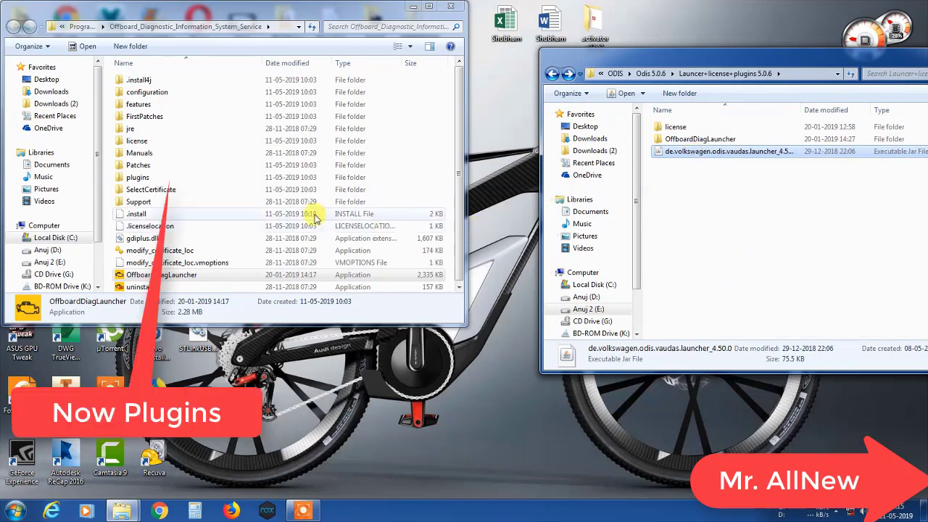
- Paste the jar into the plugins folder of Offboard_Diagnostic_Information_System_Service, replace the existing file, and close that folder window
{"action": "double_click", "coordinate": [191, 179]}
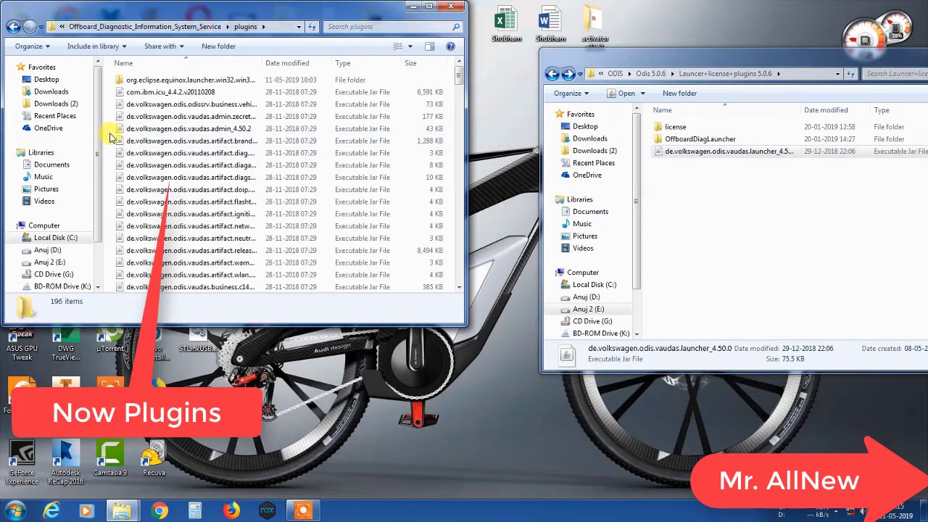
{"action": "right_click", "coordinate": [109, 133]}
{"action": "left_click", "coordinate": [129, 211]}
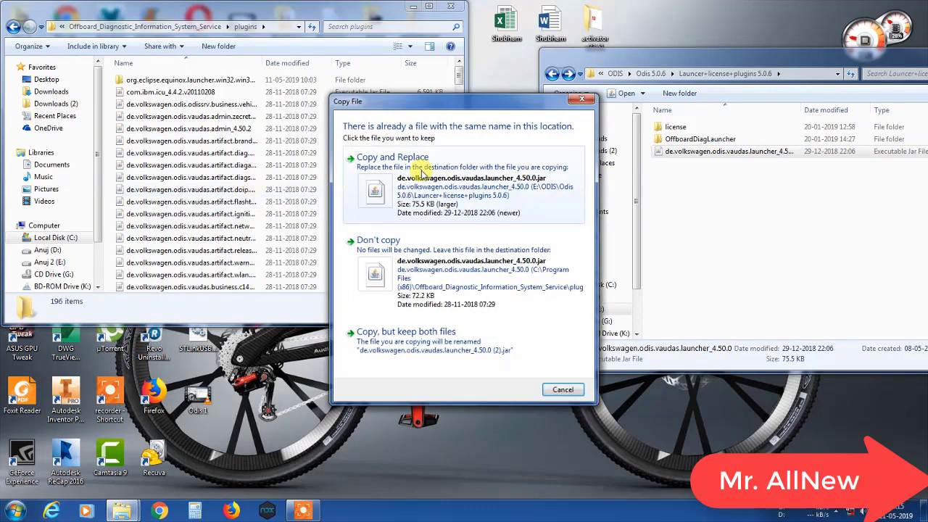
{"action": "left_click", "coordinate": [385, 129]}
{"action": "left_click", "coordinate": [451, 9]}
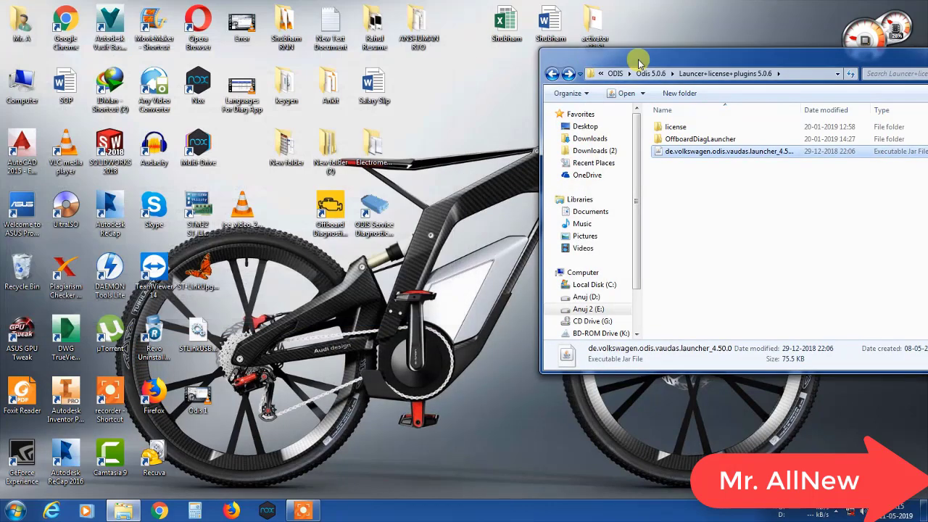
- Go back to the Odis 5.0.6 folder, select 04. PostSetup_79.0.50, and move the window clear of the desktop shortcuts
{"action": "left_click_drag", "start_coordinate": [638, 58], "coordinate": [439, 60]}
{"action": "left_click", "coordinate": [354, 76]}
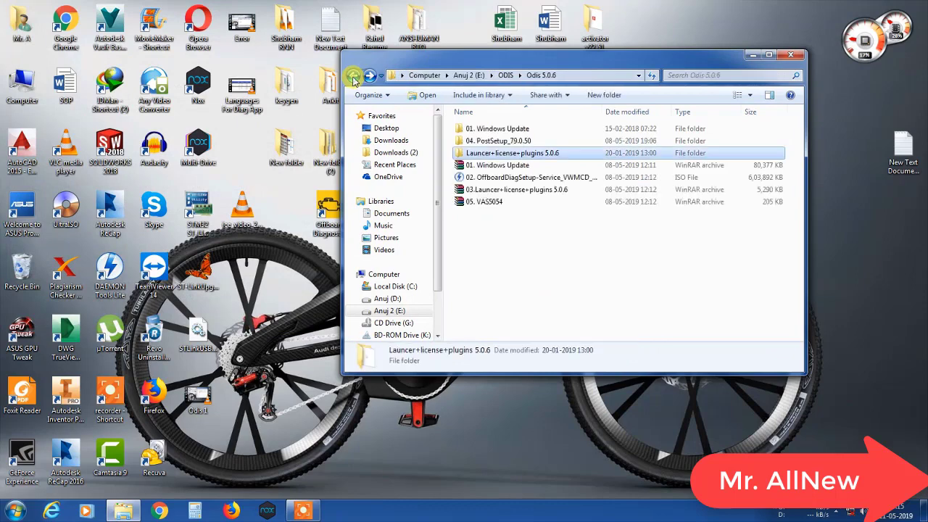
{"action": "left_click", "coordinate": [466, 142]}
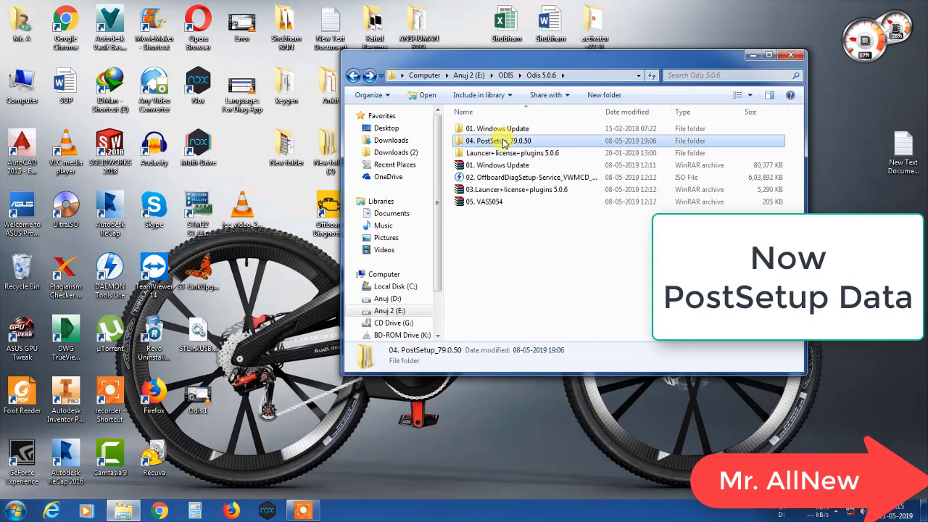
{"action": "left_click_drag", "start_coordinate": [542, 64], "coordinate": [696, 59]}
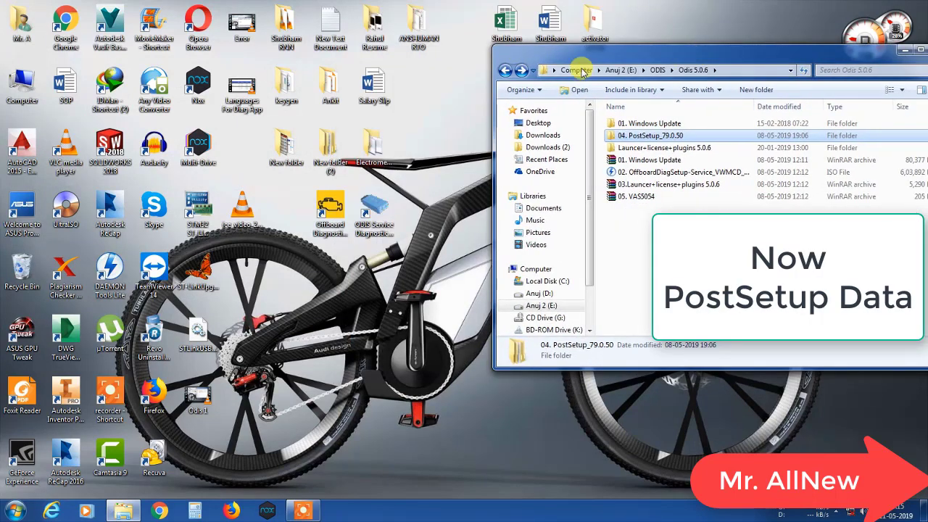
- Run the Offboard Diagnostic Information System desktop shortcut as administrator
{"action": "right_click", "coordinate": [443, 101]}
{"action": "key", "text": "Escape"}
{"action": "right_click", "coordinate": [331, 212]}
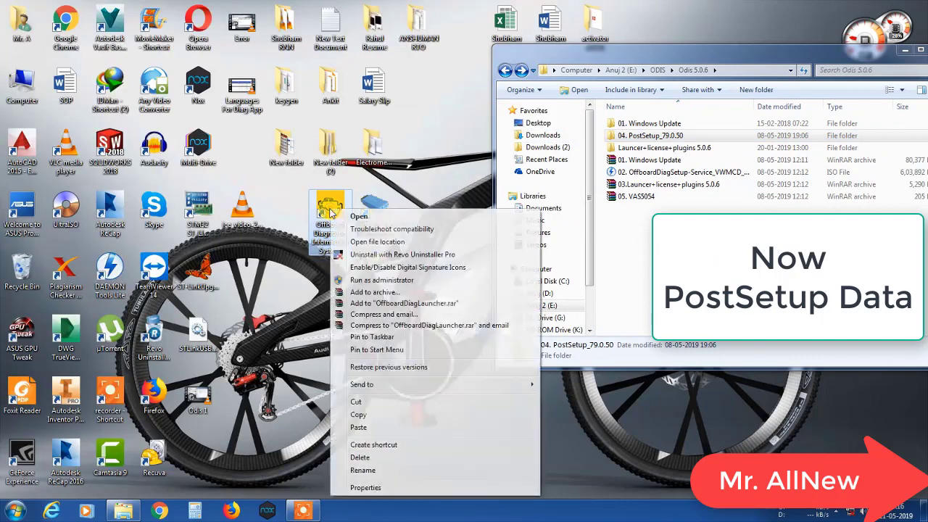
{"action": "left_click", "coordinate": [357, 283]}
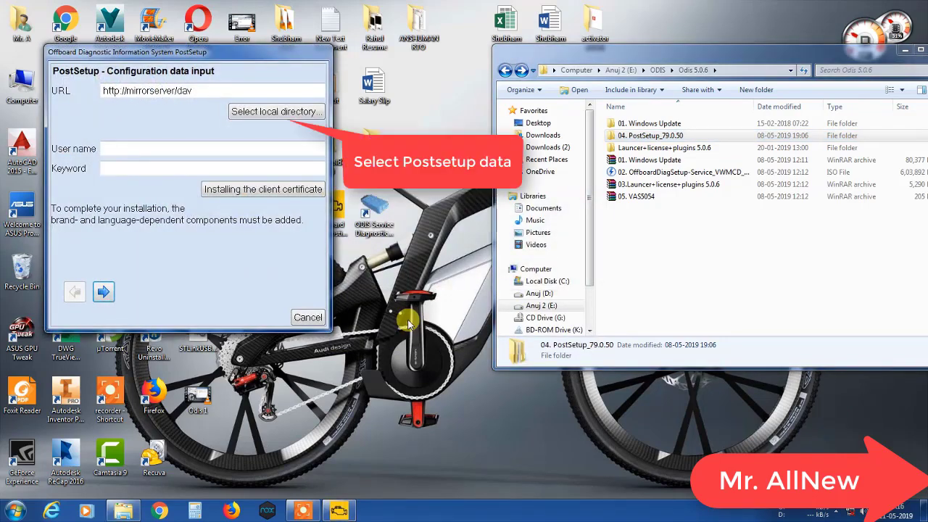
- Open PostSetup's local directory selection and expand the E: drive under Computer
{"action": "left_click", "coordinate": [267, 116]}
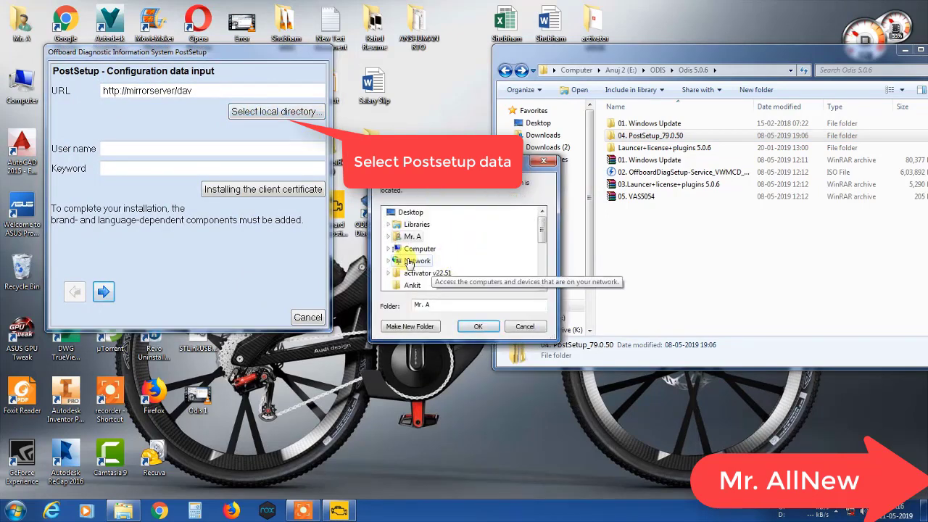
{"action": "left_click", "coordinate": [418, 249]}
{"action": "left_click", "coordinate": [543, 285]}
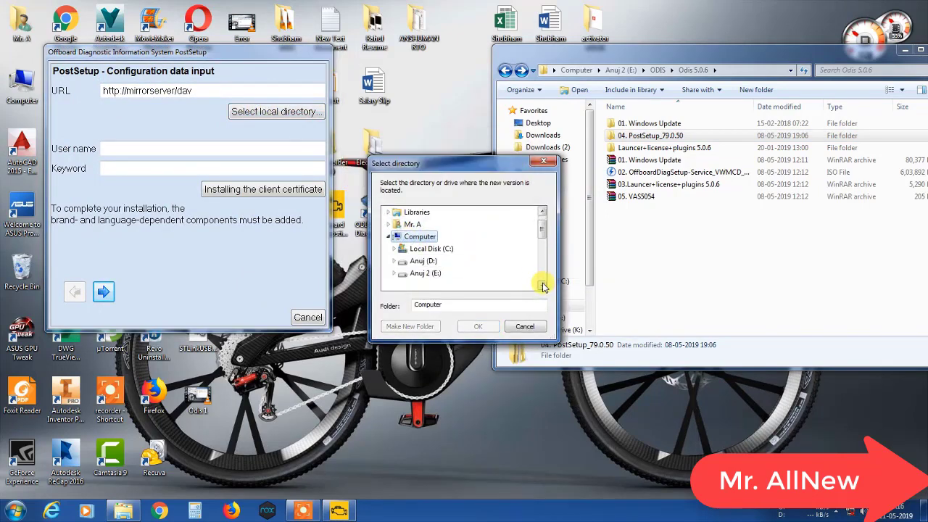
{"action": "left_click", "coordinate": [542, 285]}
{"action": "double_click", "coordinate": [425, 261]}
{"action": "left_click", "coordinate": [544, 285]}
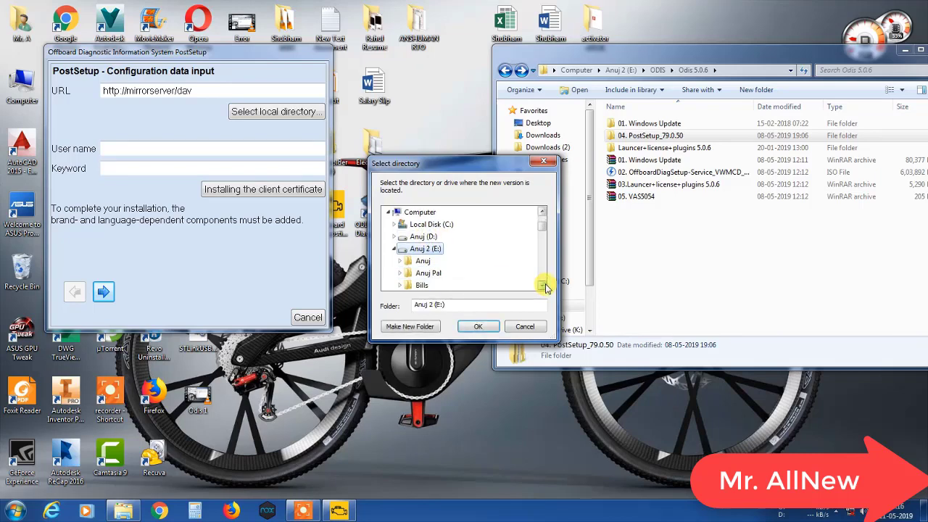
- Choose ODIS\Odis 5.0.6\04. PostSetup_79.0.50 as the local directory for the PostSetup data
{"action": "left_click", "coordinate": [543, 285]}
{"action": "left_click", "coordinate": [542, 285]}
{"action": "left_click", "coordinate": [544, 286]}
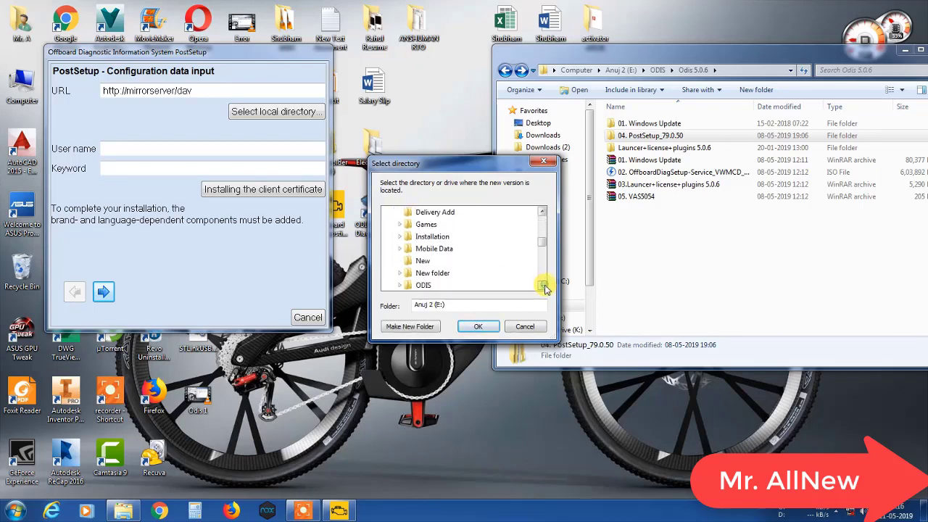
{"action": "left_click", "coordinate": [544, 286]}
{"action": "left_click", "coordinate": [424, 272]}
{"action": "left_click", "coordinate": [544, 287]}
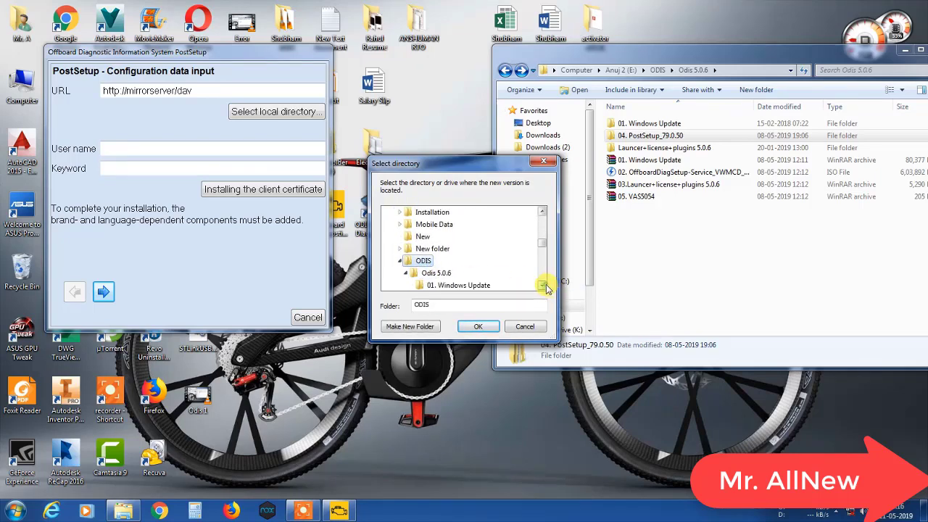
{"action": "left_click", "coordinate": [544, 287]}
{"action": "left_click", "coordinate": [543, 287]}
{"action": "left_click", "coordinate": [464, 273]}
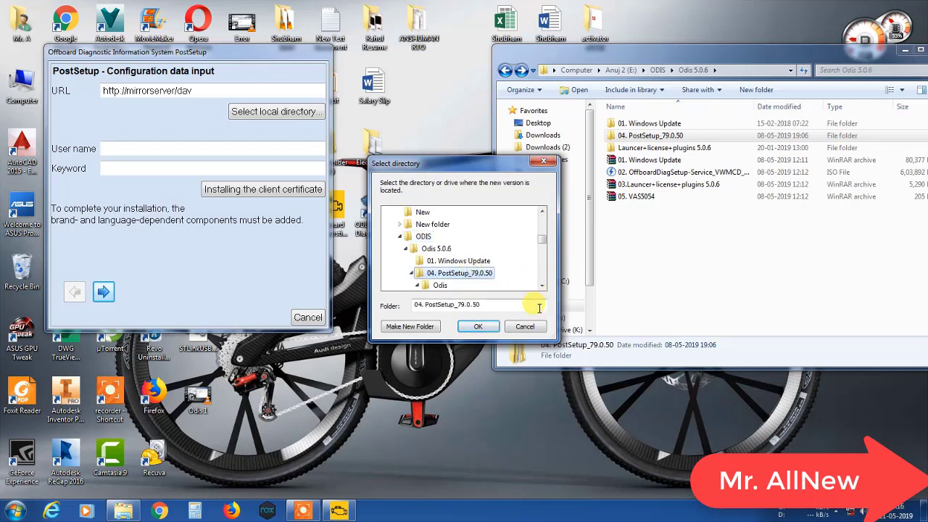
{"action": "left_click", "coordinate": [479, 326]}
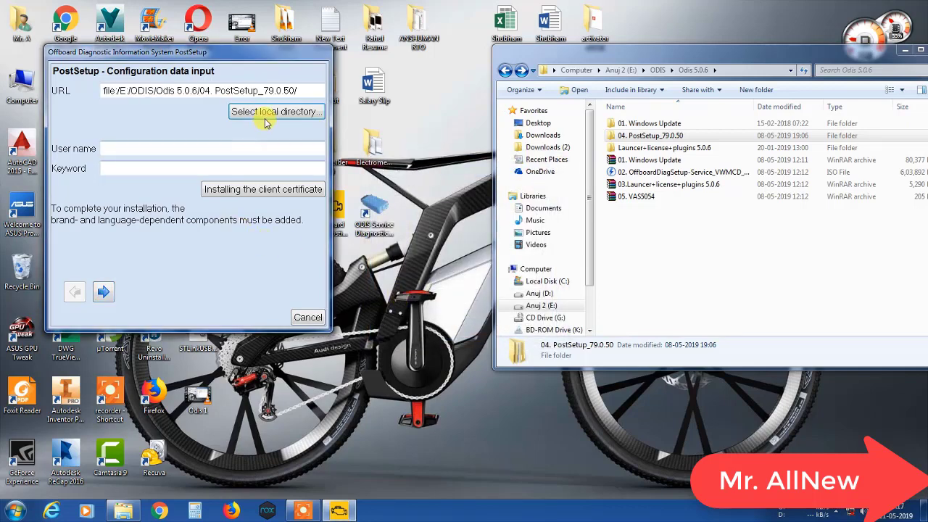
- Continue PostSetup with English (US) as the installed language, review the diagnostic data versions, and proceed with update 79.0.50
{"action": "left_click", "coordinate": [106, 298]}
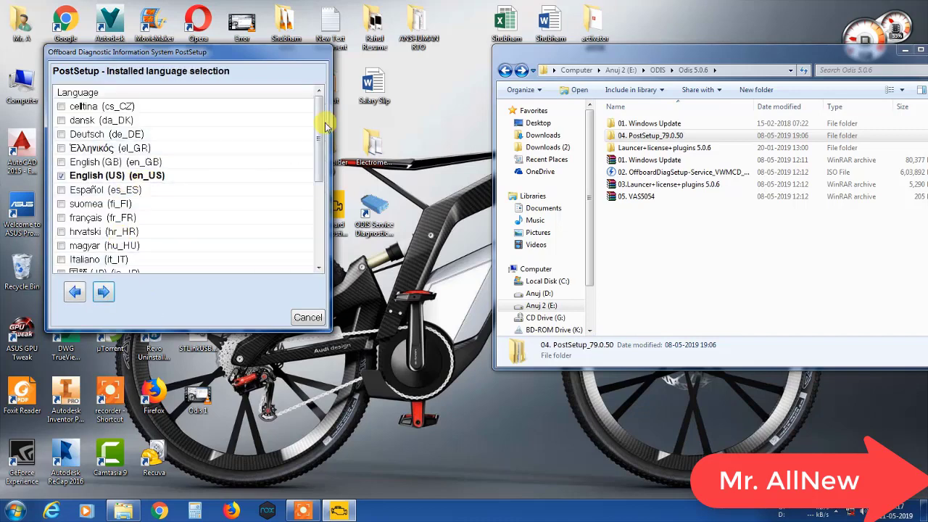
{"action": "left_click_drag", "start_coordinate": [321, 124], "coordinate": [326, 77]}
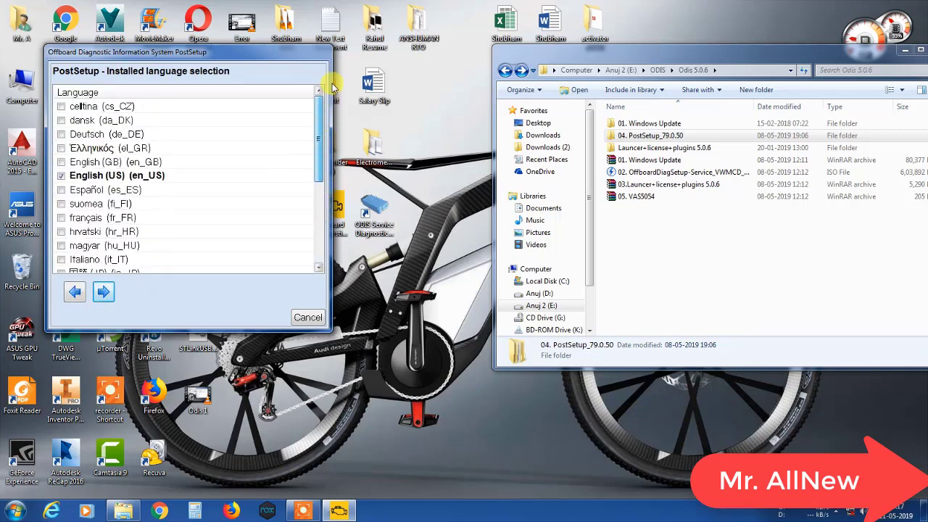
{"action": "left_click", "coordinate": [104, 291]}
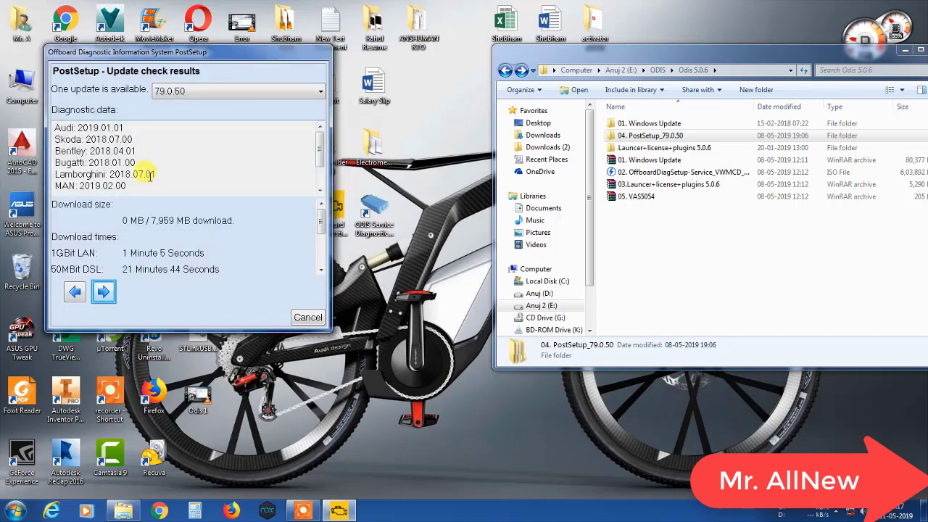
{"action": "scroll", "coordinate": [319, 156], "scroll_direction": "down", "scroll_amount": 1}
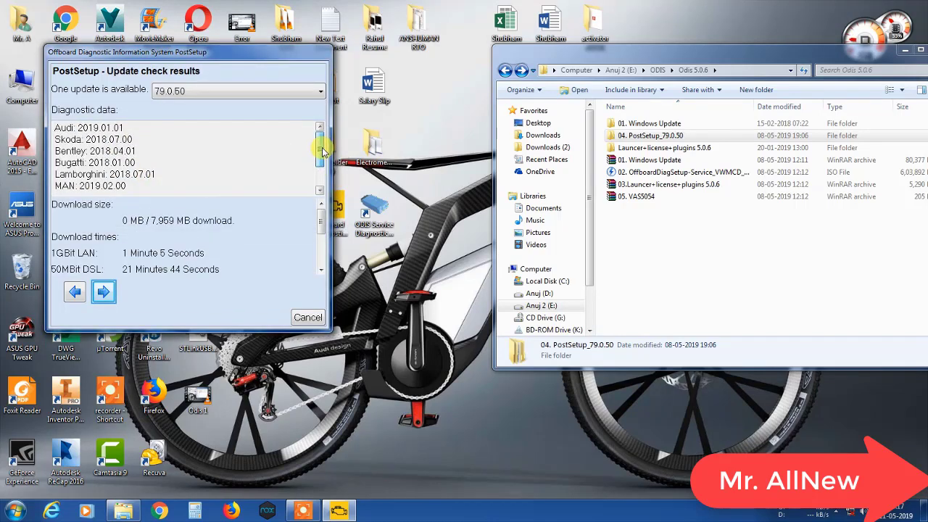
{"action": "scroll", "coordinate": [319, 156], "scroll_direction": "up", "scroll_amount": 1}
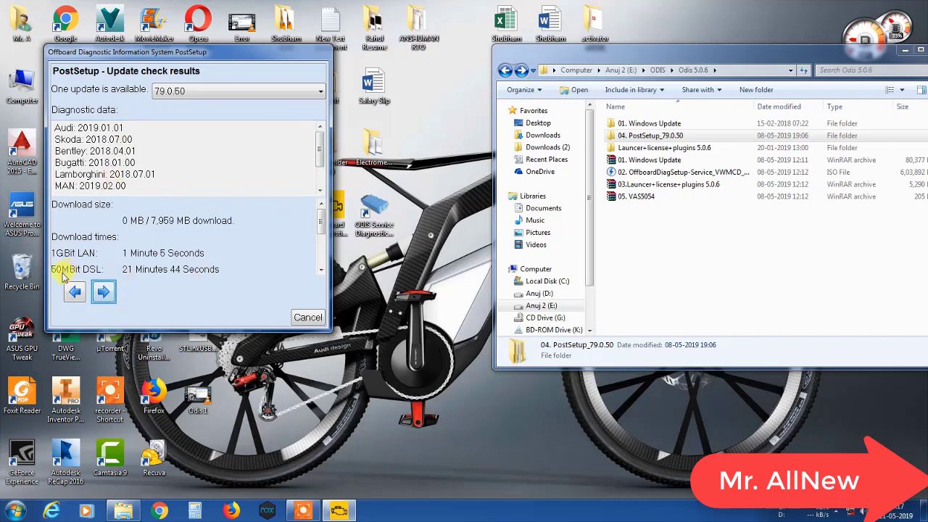
{"action": "left_click", "coordinate": [104, 293]}
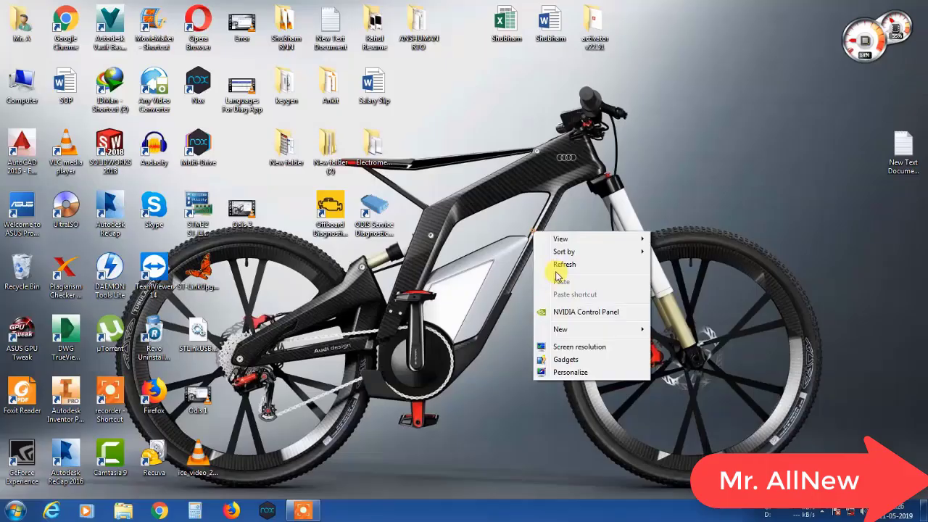
- Refresh the desktop
{"action": "left_click", "coordinate": [556, 267]}
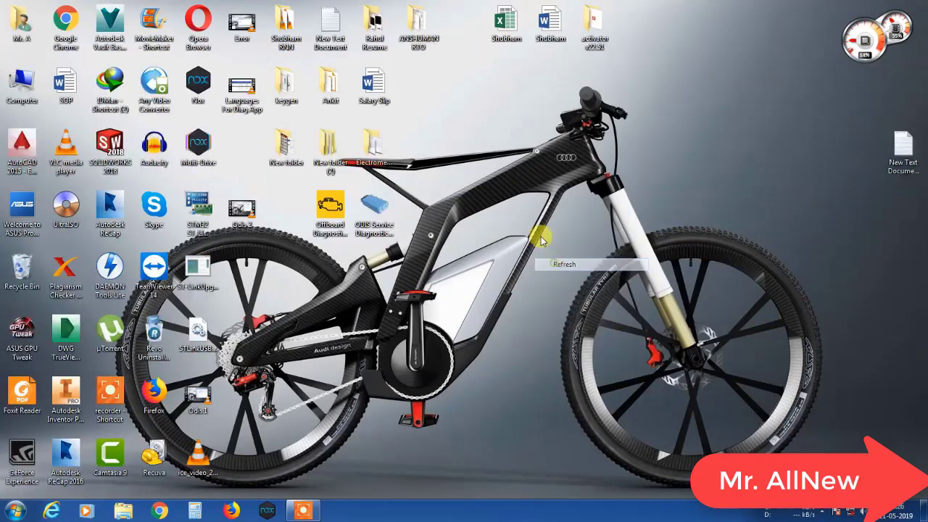
{"action": "right_click", "coordinate": [534, 228]}
{"action": "left_click", "coordinate": [549, 259]}
- Set the Offboard Diagnostic Information System shortcut's compatibility to run the program as an administrator and apply the change
{"action": "left_click", "coordinate": [337, 212]}
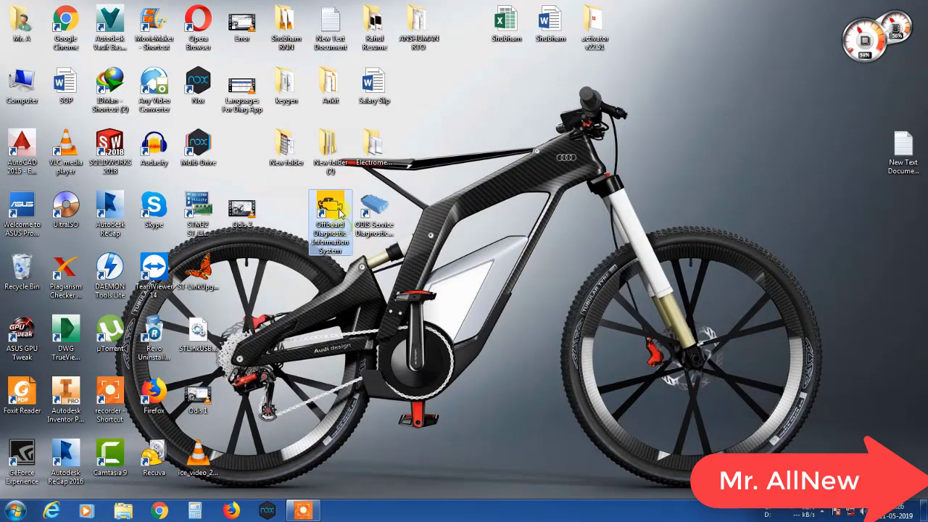
{"action": "right_click", "coordinate": [339, 212]}
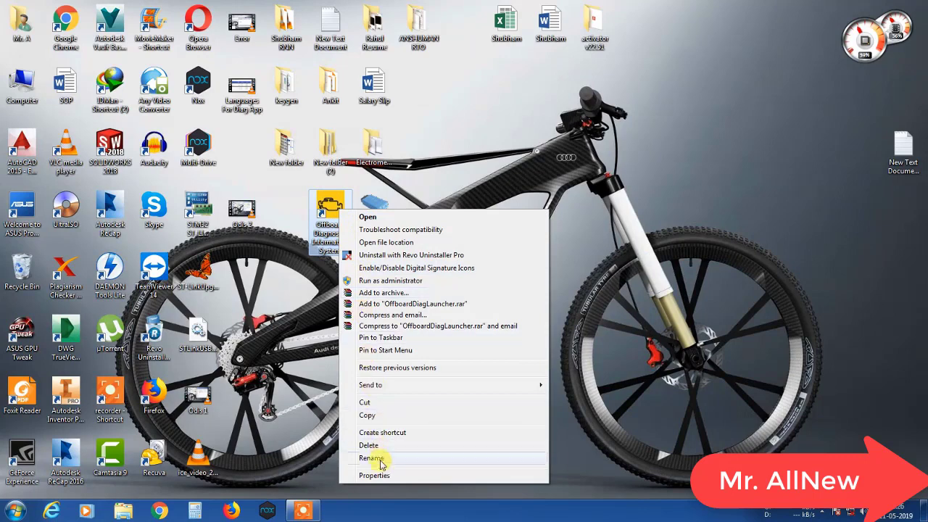
{"action": "left_click", "coordinate": [380, 476]}
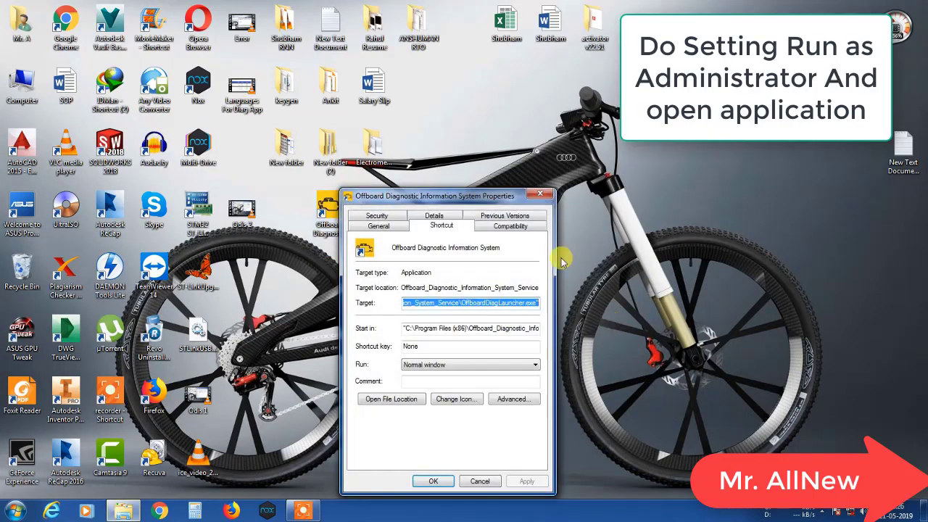
{"action": "left_click", "coordinate": [513, 227]}
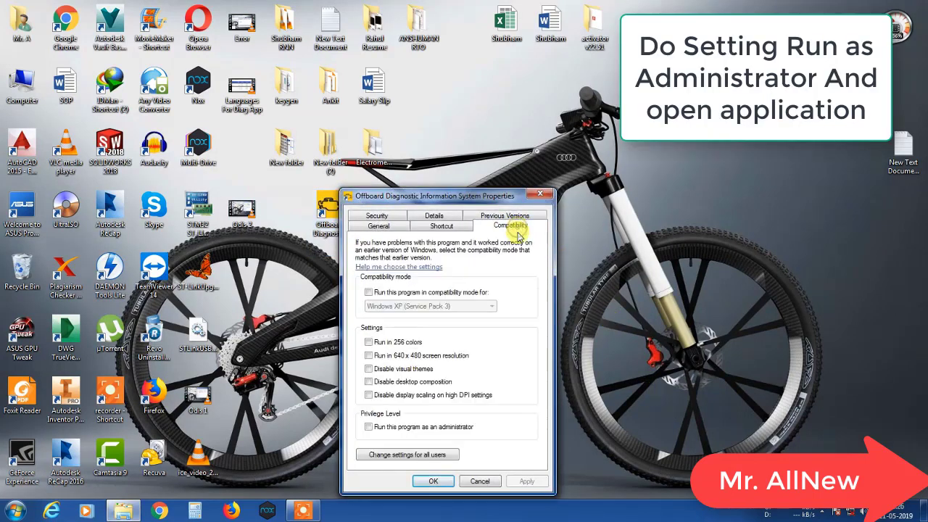
{"action": "left_click", "coordinate": [409, 427]}
{"action": "left_click", "coordinate": [526, 482]}
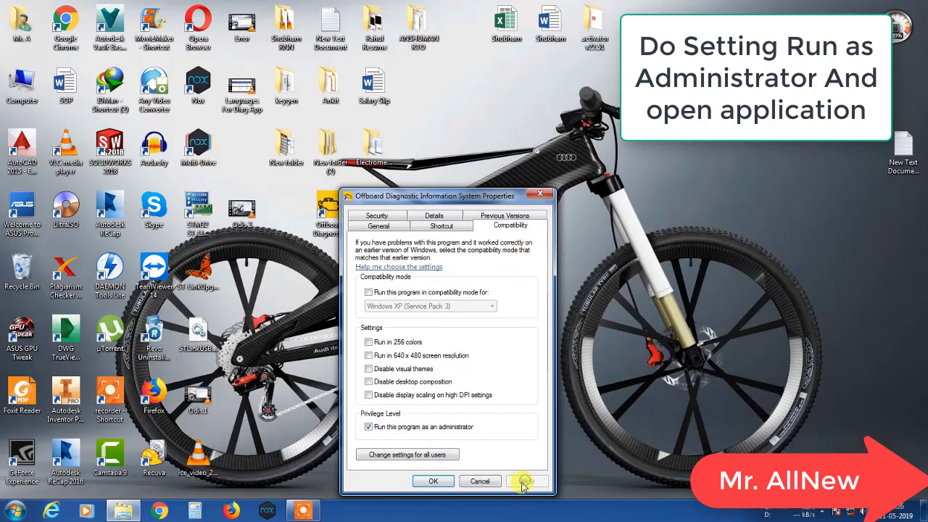
{"action": "left_click", "coordinate": [428, 480]}
- Open the Offboard Diagnostic Information System from its desktop shortcut and dismiss the release notes
{"action": "right_click", "coordinate": [503, 223]}
{"action": "left_click", "coordinate": [330, 217]}
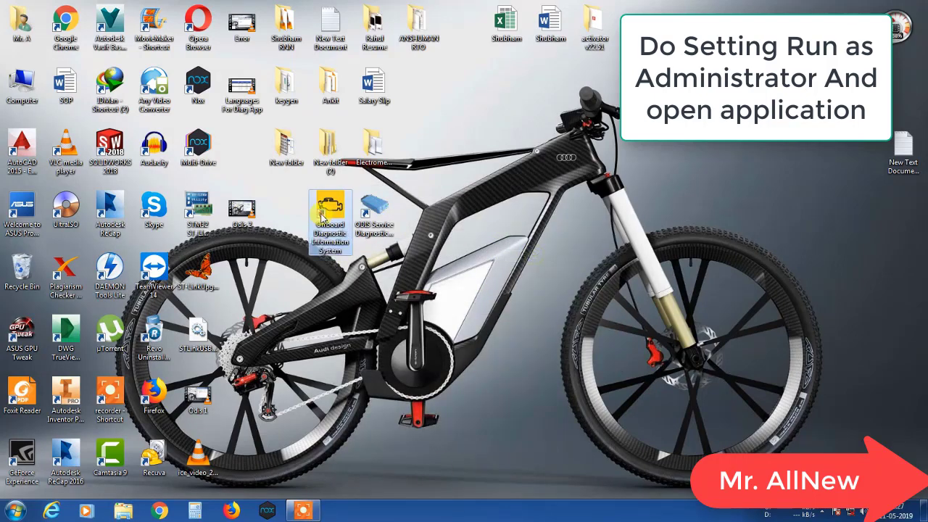
{"action": "right_click", "coordinate": [322, 215]}
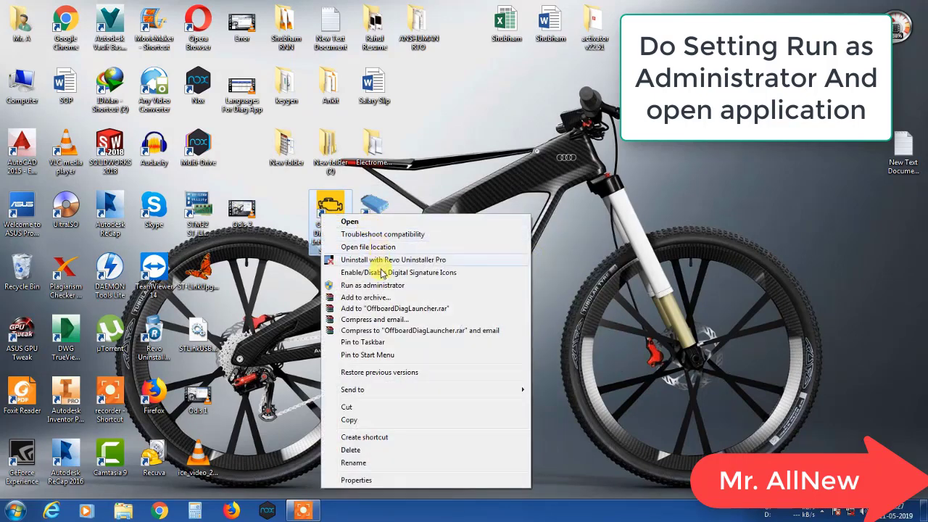
{"action": "left_click", "coordinate": [361, 222]}
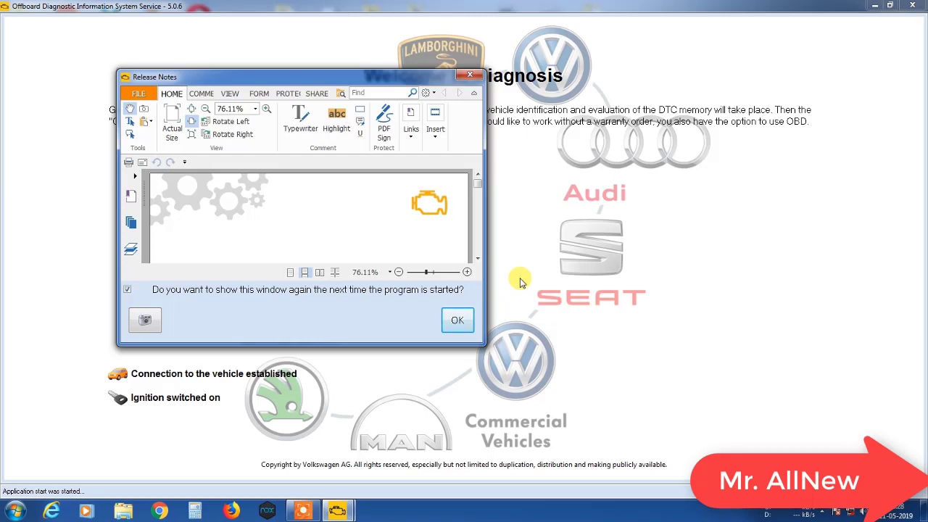
{"action": "key", "text": "Return"}
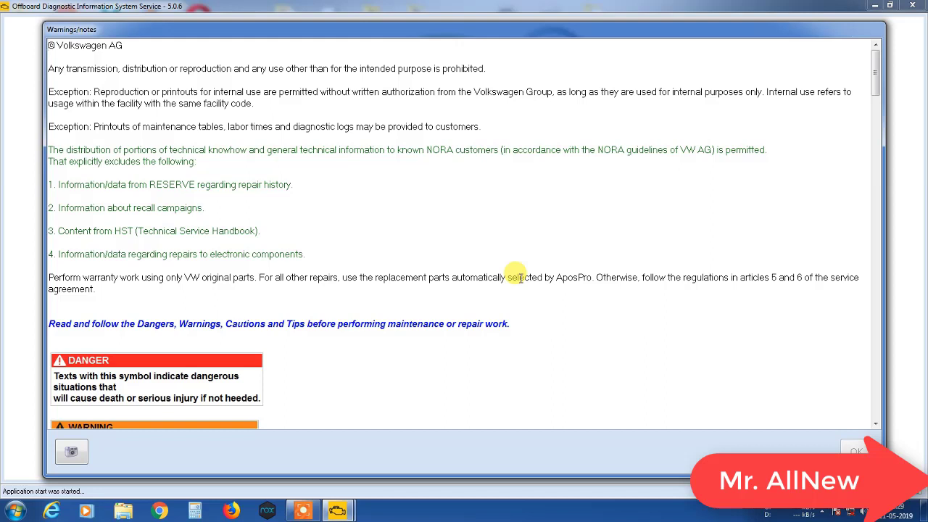
- Review the startup warnings and notes through to the remote diagnosis section and accept them
{"action": "scroll", "coordinate": [415, 168], "scroll_direction": "down", "scroll_amount": 5}
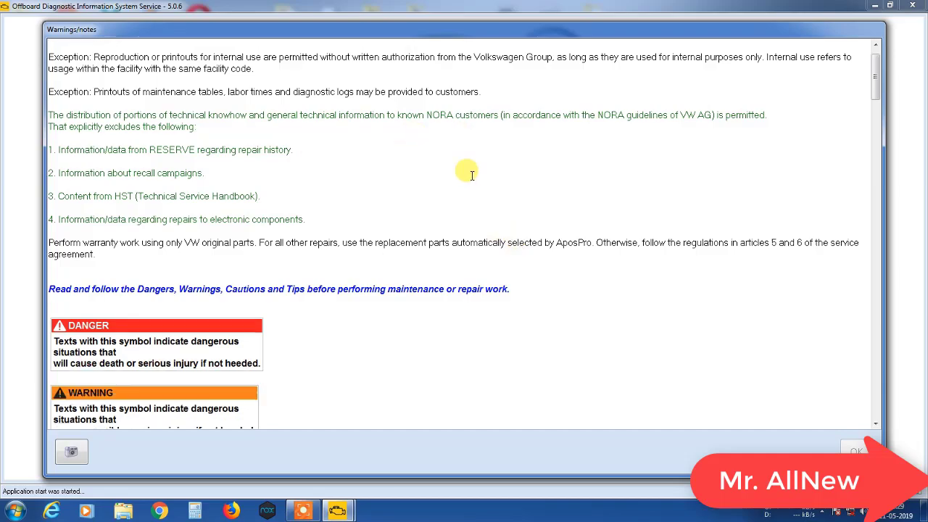
{"action": "scroll", "coordinate": [735, 152], "scroll_direction": "up", "scroll_amount": 5}
{"action": "scroll", "coordinate": [530, 156], "scroll_direction": "down", "scroll_amount": 20}
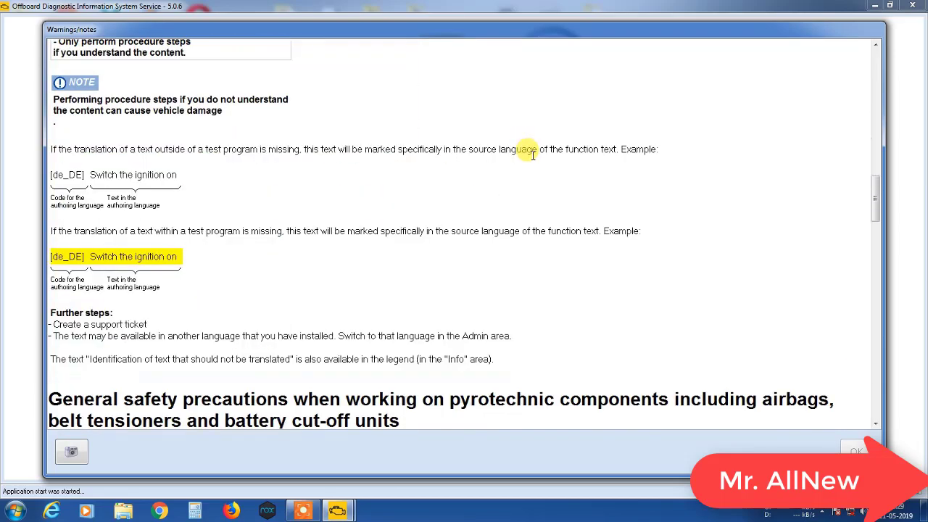
{"action": "scroll", "coordinate": [531, 145], "scroll_direction": "down", "scroll_amount": 15}
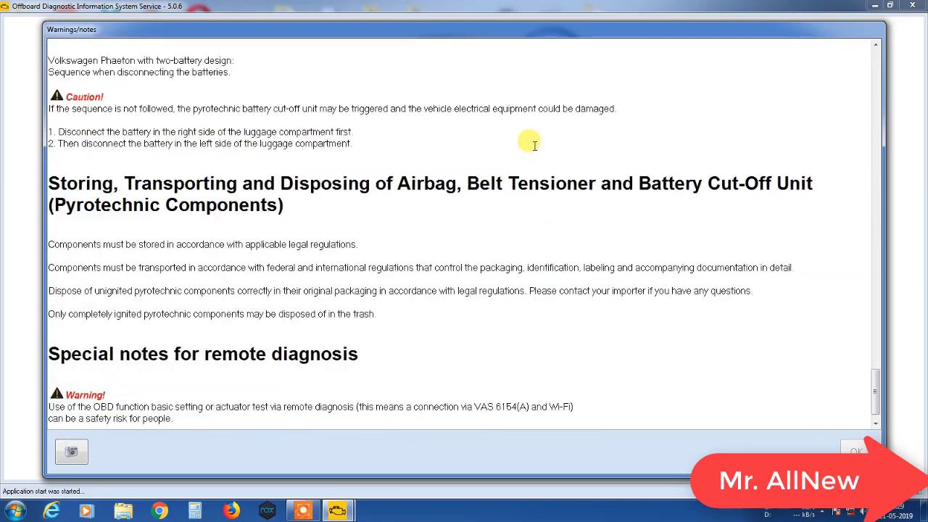
{"action": "left_click", "coordinate": [850, 448]}
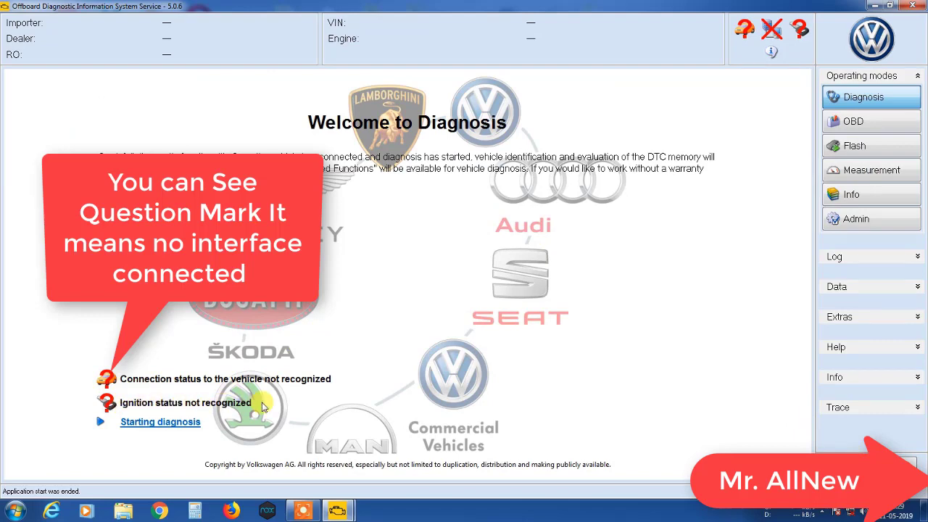
- Start changing the diagnostic interface, confirm removal of the J2534 PassThru interface, refresh the list of available interfaces, and cancel the selection
{"action": "left_click", "coordinate": [839, 317]}
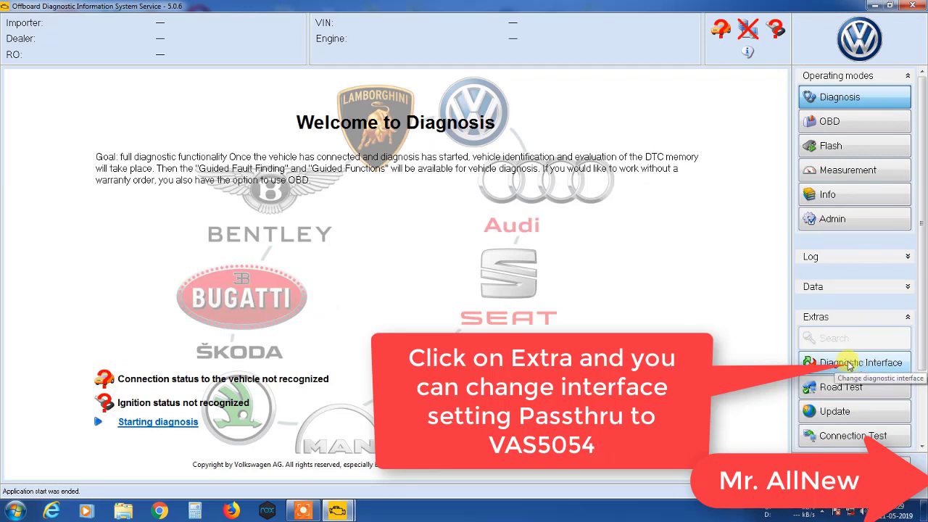
{"action": "left_click", "coordinate": [850, 364]}
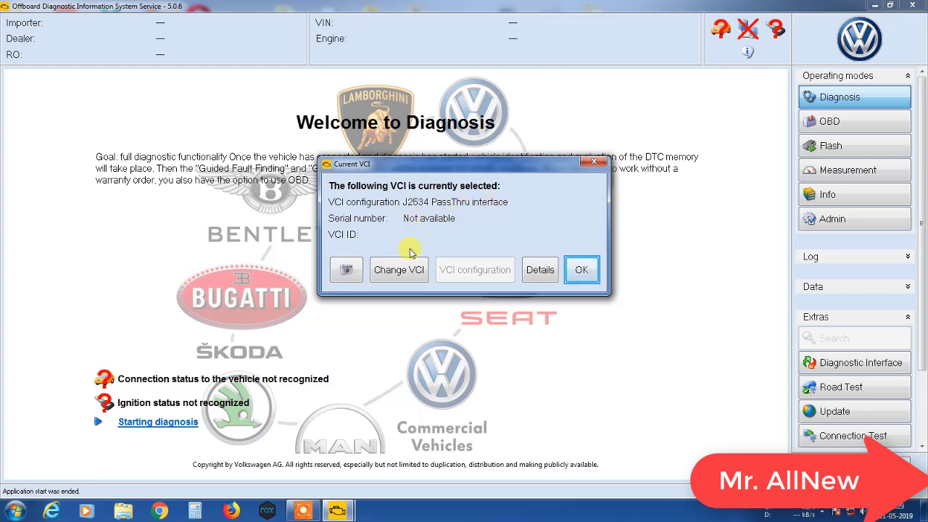
{"action": "left_click", "coordinate": [405, 274]}
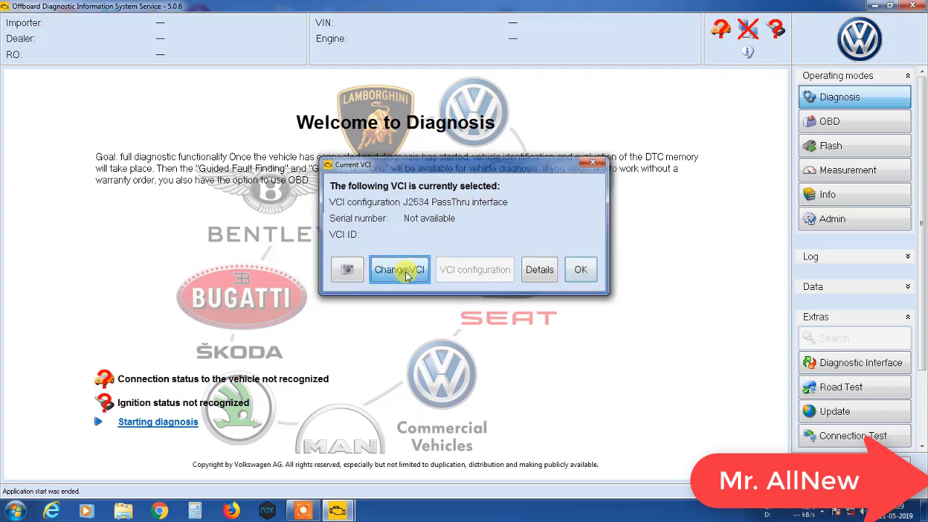
{"action": "left_click", "coordinate": [387, 221]}
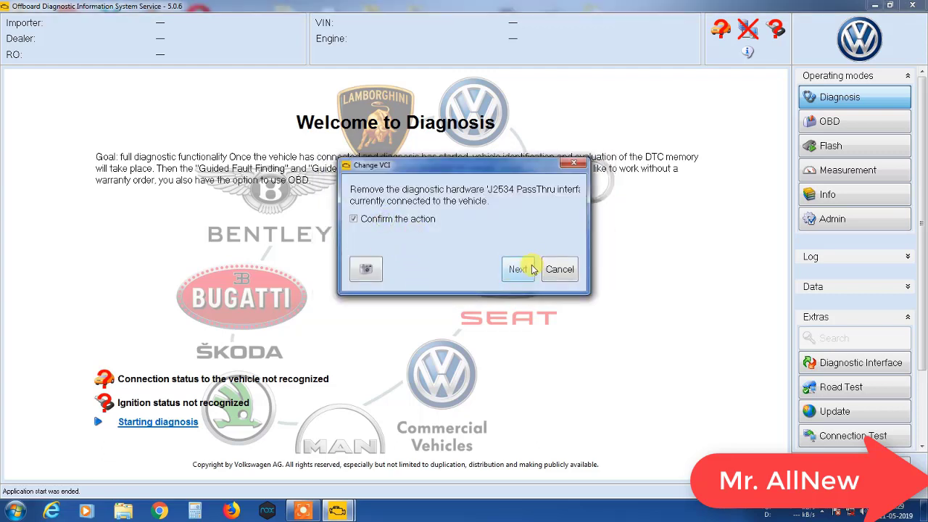
{"action": "left_click", "coordinate": [516, 269]}
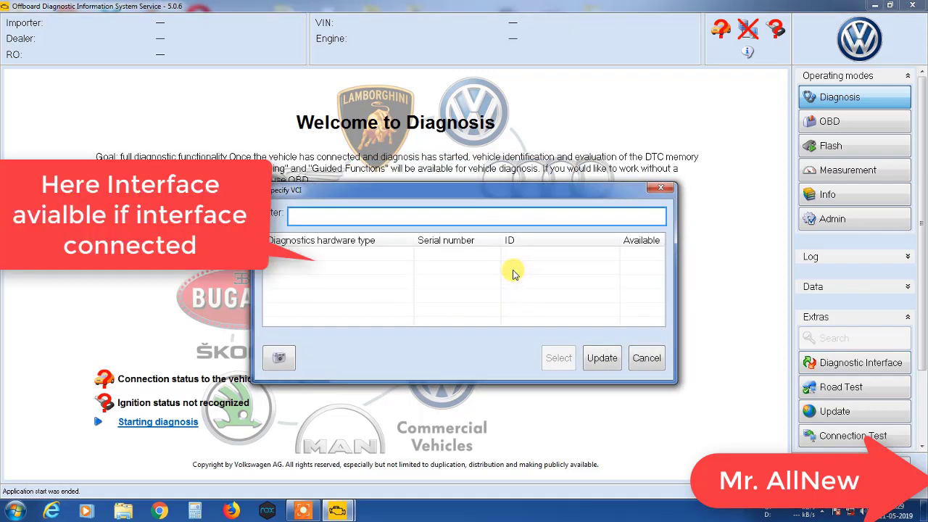
{"action": "left_click", "coordinate": [439, 268]}
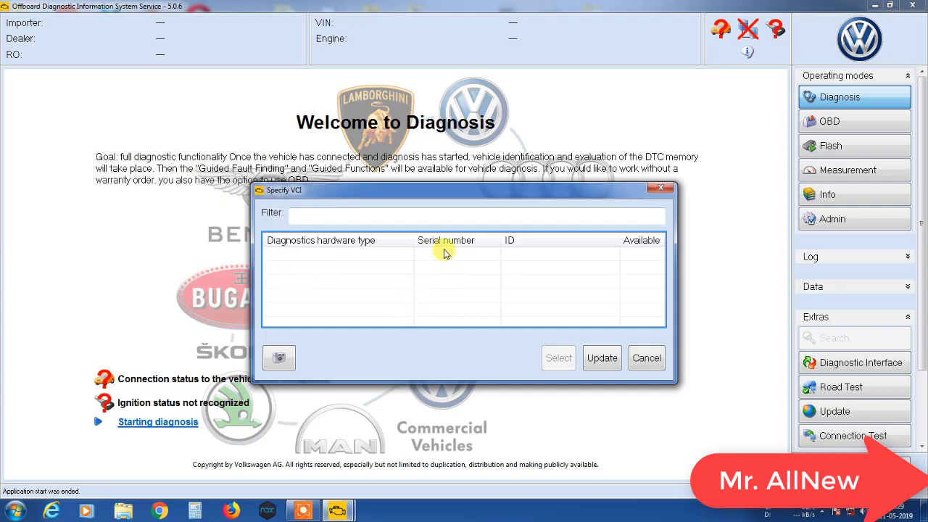
{"action": "left_click", "coordinate": [603, 362]}
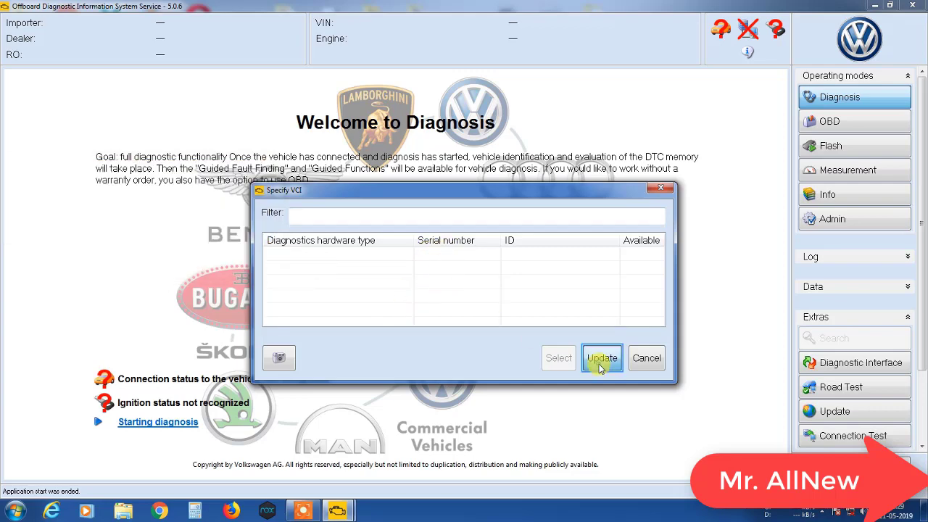
{"action": "left_click", "coordinate": [659, 362]}
- Recheck the available diagnostic interfaces by confirming the PassThru hardware removal again, and cancel without selecting one
{"action": "left_click", "coordinate": [415, 269]}
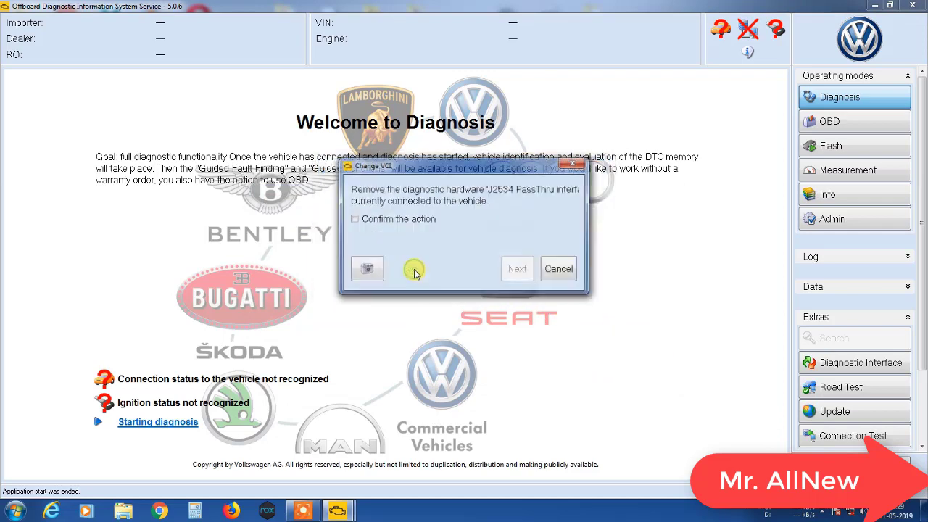
{"action": "left_click", "coordinate": [417, 219]}
{"action": "left_click", "coordinate": [518, 269]}
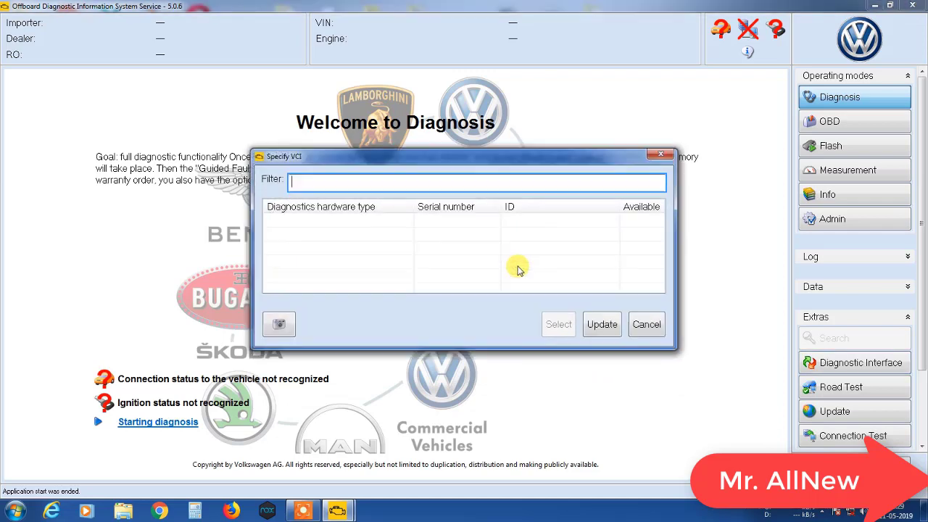
{"action": "left_click", "coordinate": [643, 324]}
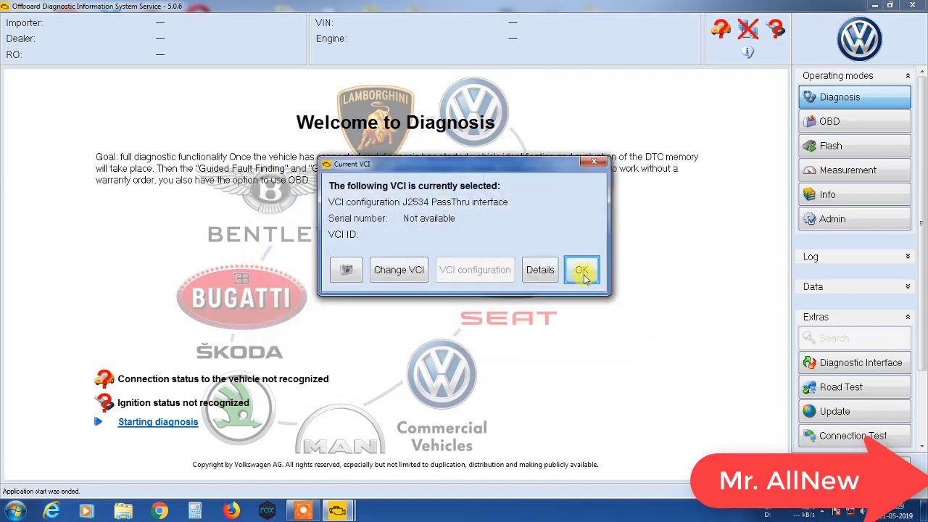
- View the details of the currently selected VCI and close the interface information
{"action": "left_click", "coordinate": [540, 269]}
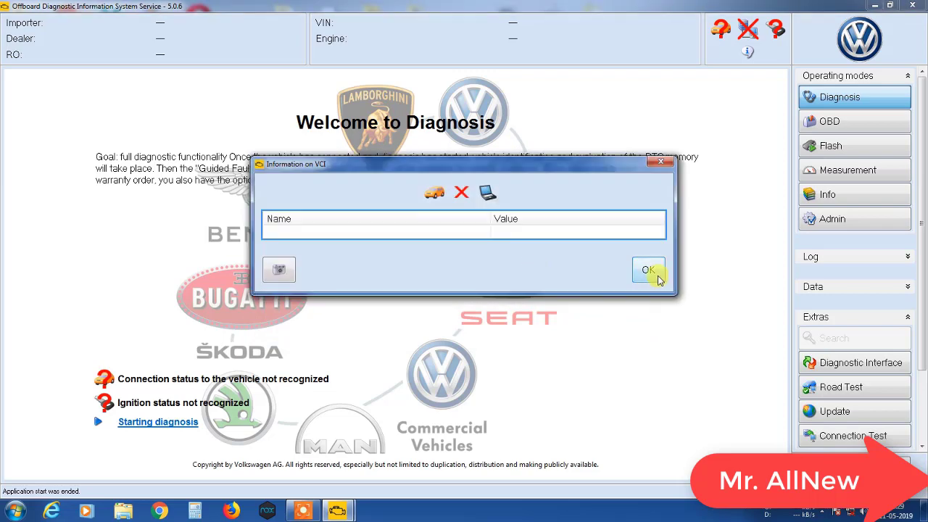
{"action": "left_click", "coordinate": [648, 270]}
{"action": "left_click", "coordinate": [586, 269]}
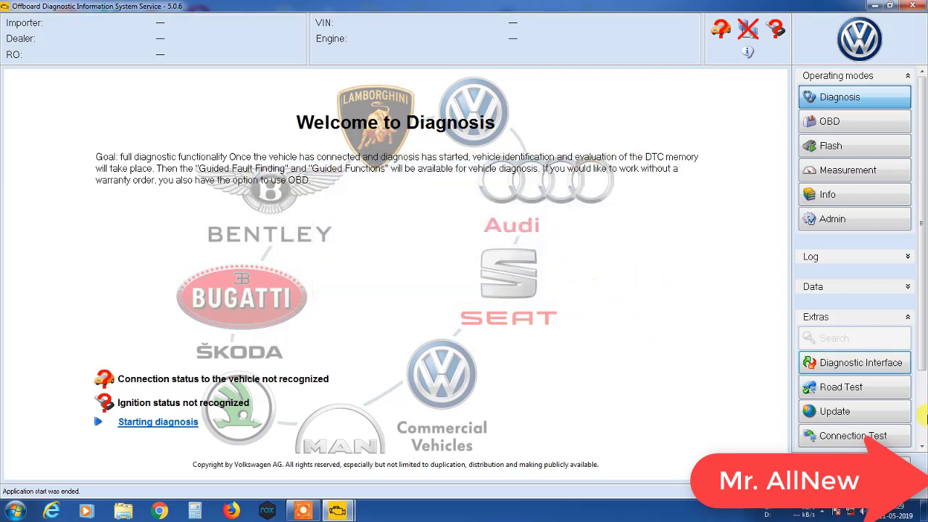
- Try to start diagnosis and cancel it at the vehicle connection check
{"action": "scroll", "coordinate": [805, 384], "scroll_direction": "down", "scroll_amount": 2}
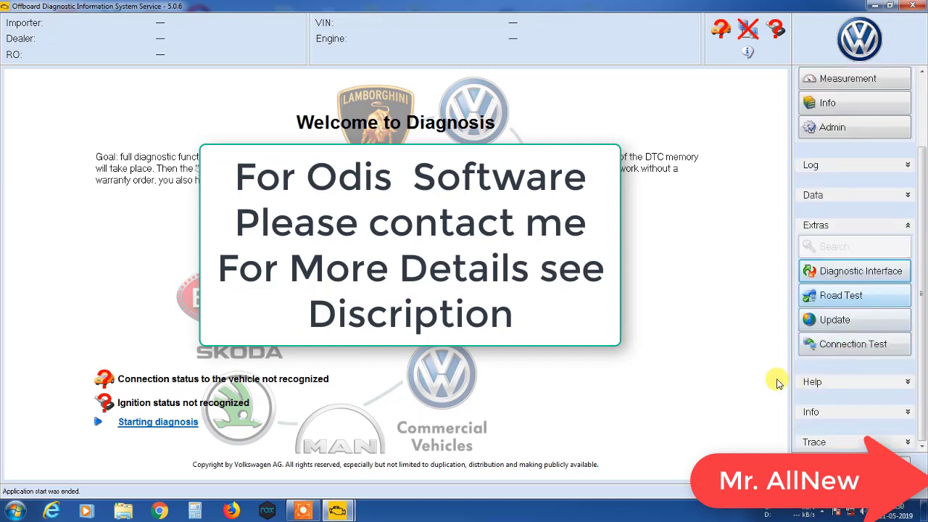
{"action": "scroll", "coordinate": [856, 344], "scroll_direction": "up", "scroll_amount": 2}
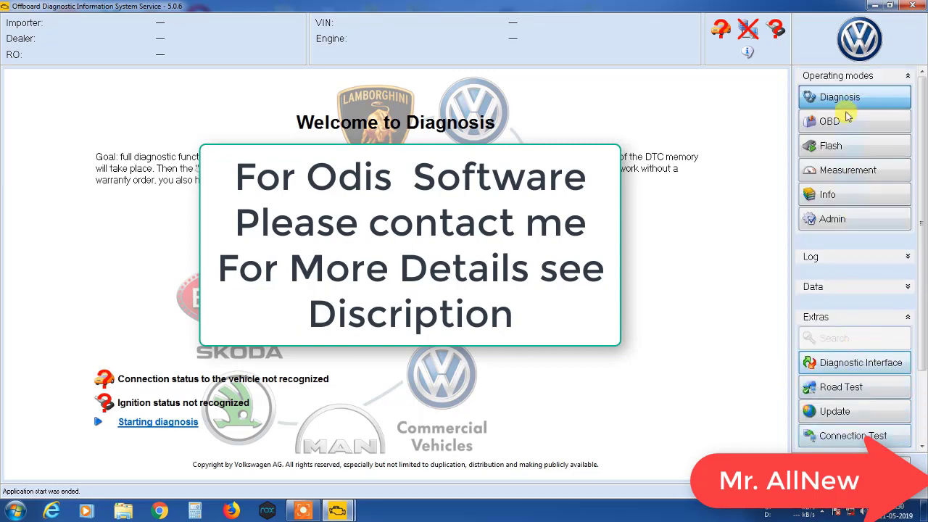
{"action": "left_click", "coordinate": [151, 427]}
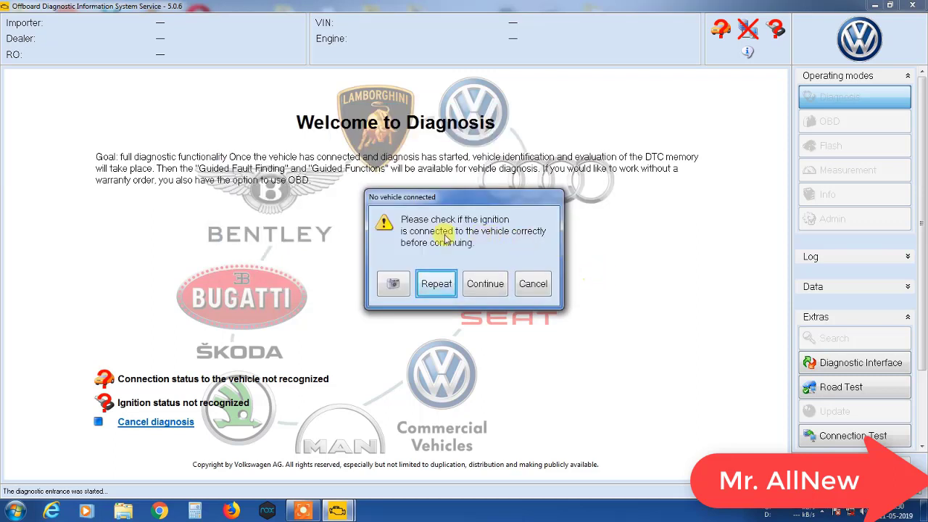
{"action": "left_click", "coordinate": [537, 289]}
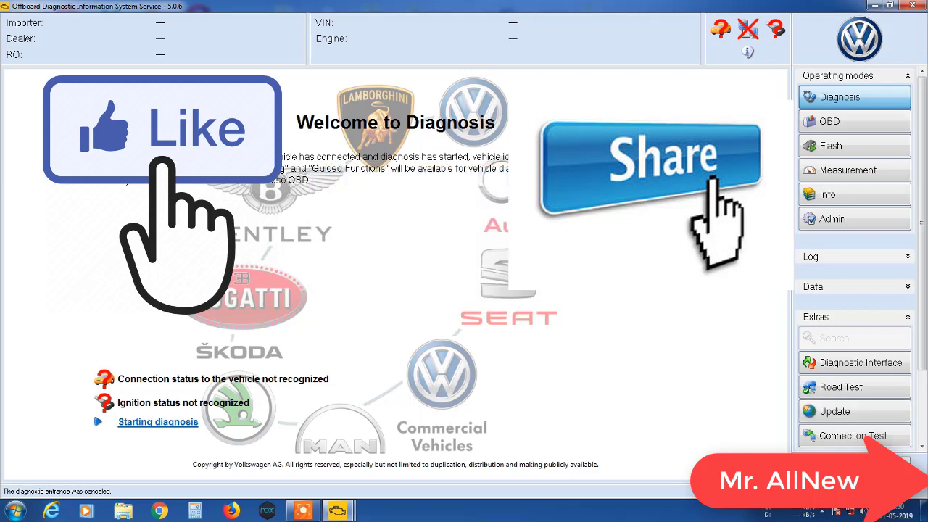
- Exit Offboard Diagnostic Information System Service and confirm ending the program
{"action": "left_click", "coordinate": [912, 6]}
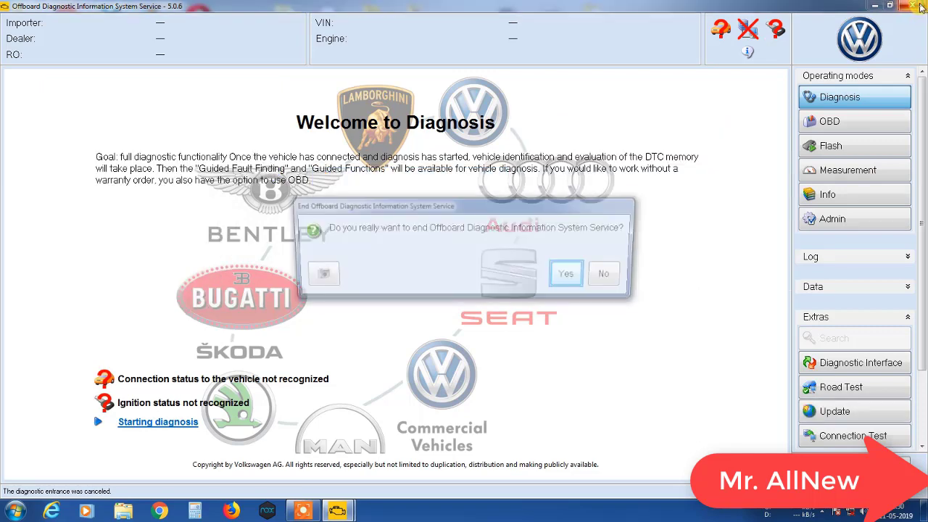
{"action": "left_click", "coordinate": [567, 270]}
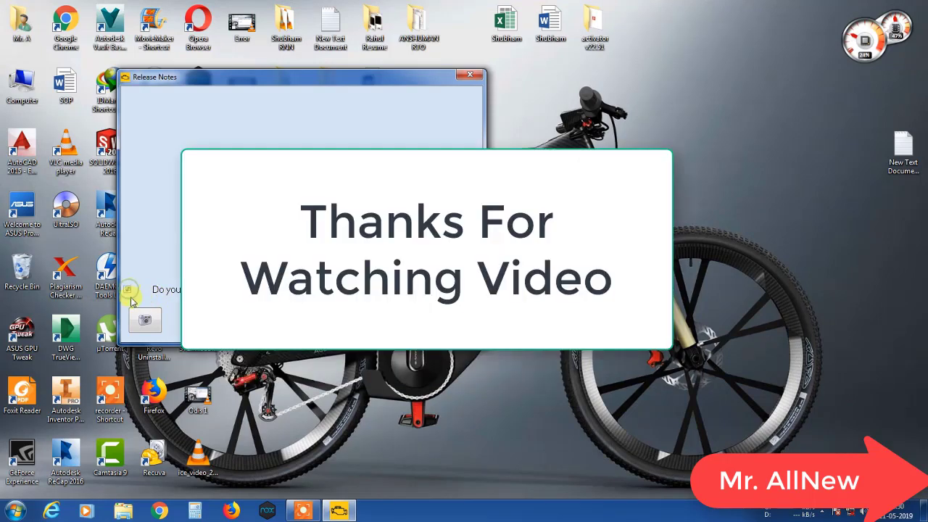
{"action": "right_click", "coordinate": [530, 225]}
{"action": "right_click", "coordinate": [557, 283]}
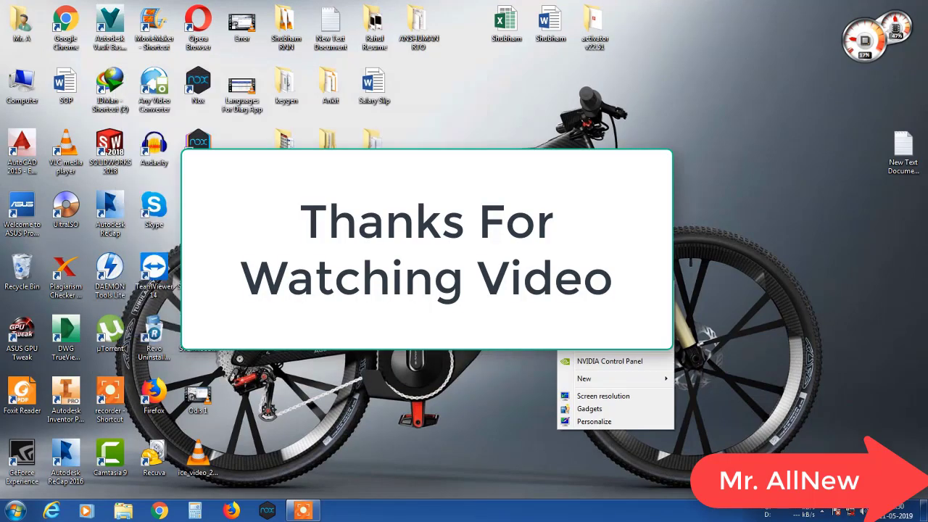